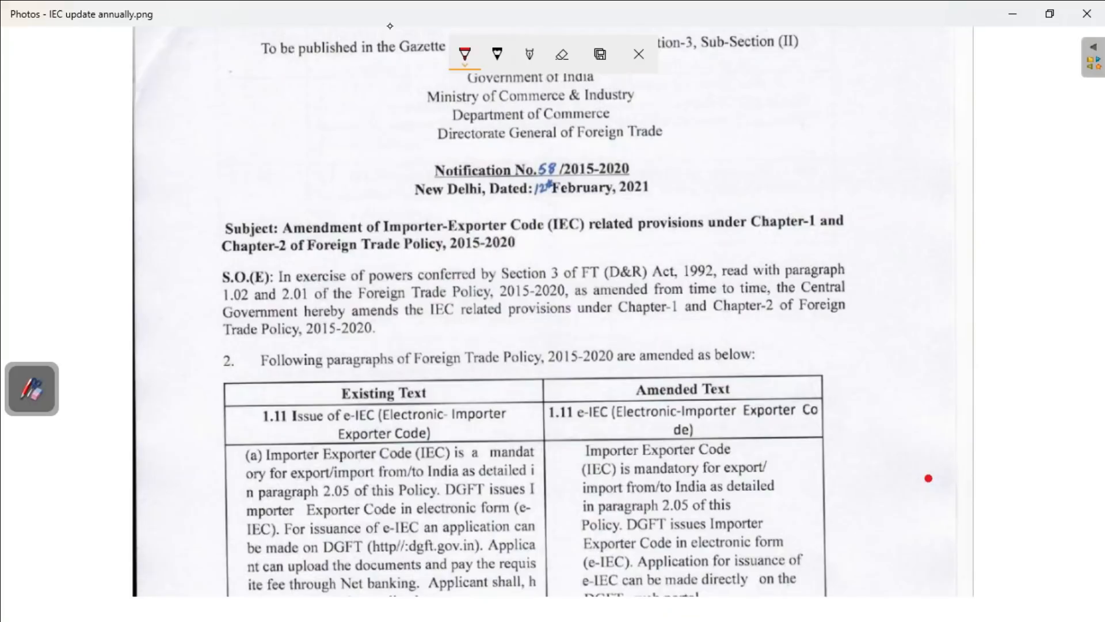
- Underline in red the notification number and date, the subject's key phrases, and the Chapter-2 and Foreign Trade Policy references in the opening paragraph
left_click_drag(437, 180, 533, 179)
mouse_move(538, 179)
left_mouse_down()
mouse_move(613, 201)
mouse_move(644, 194)
left_mouse_up()
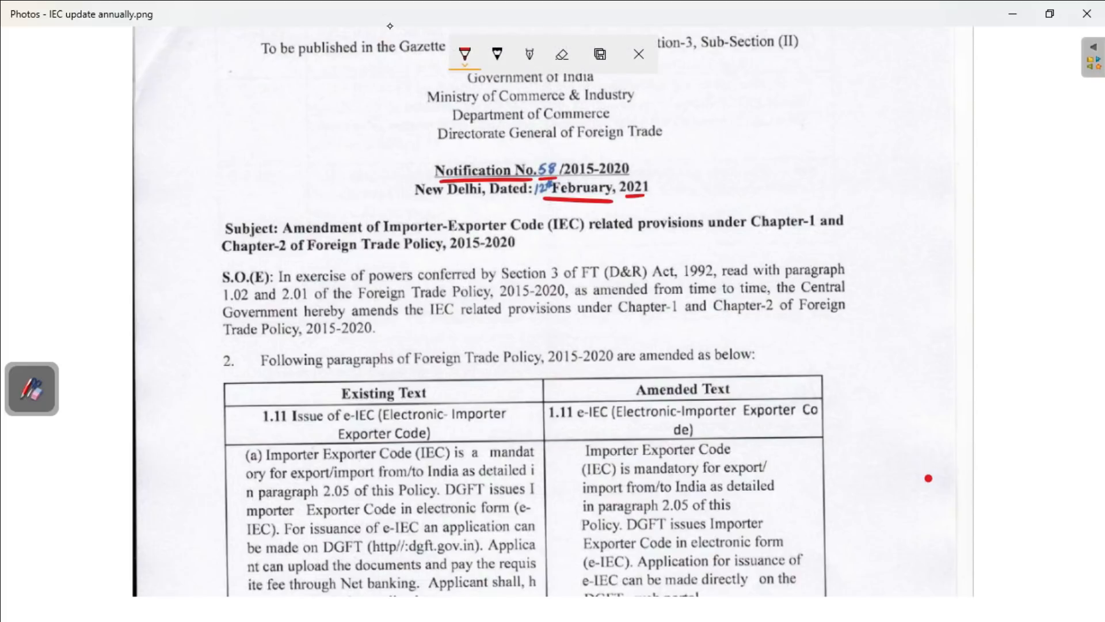
left_click_drag(229, 341, 288, 341)
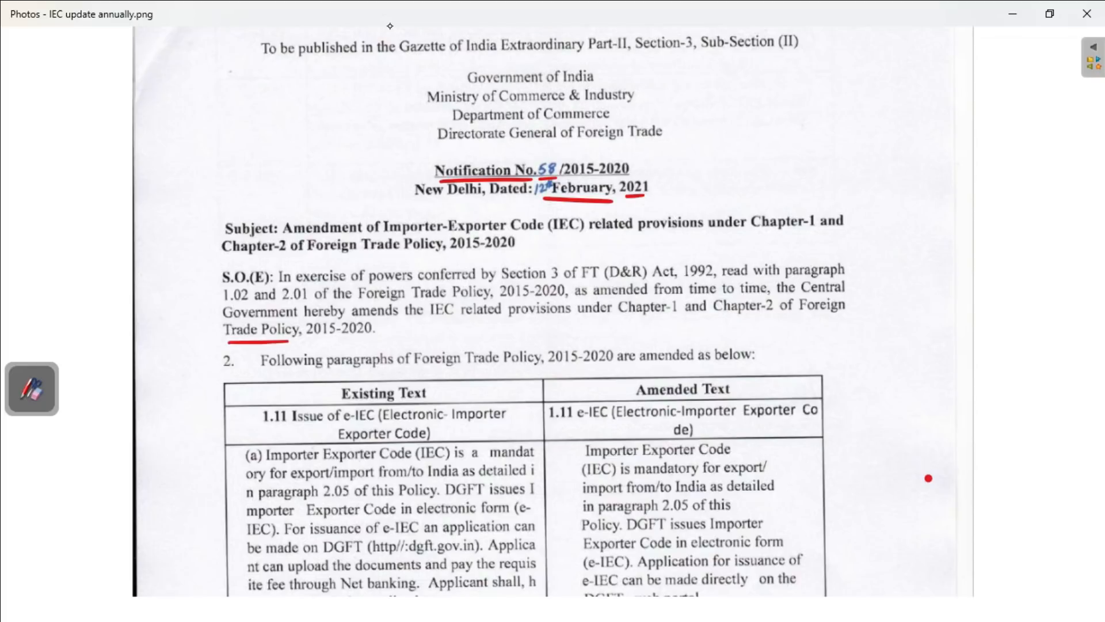
left_click_drag(397, 235, 536, 230)
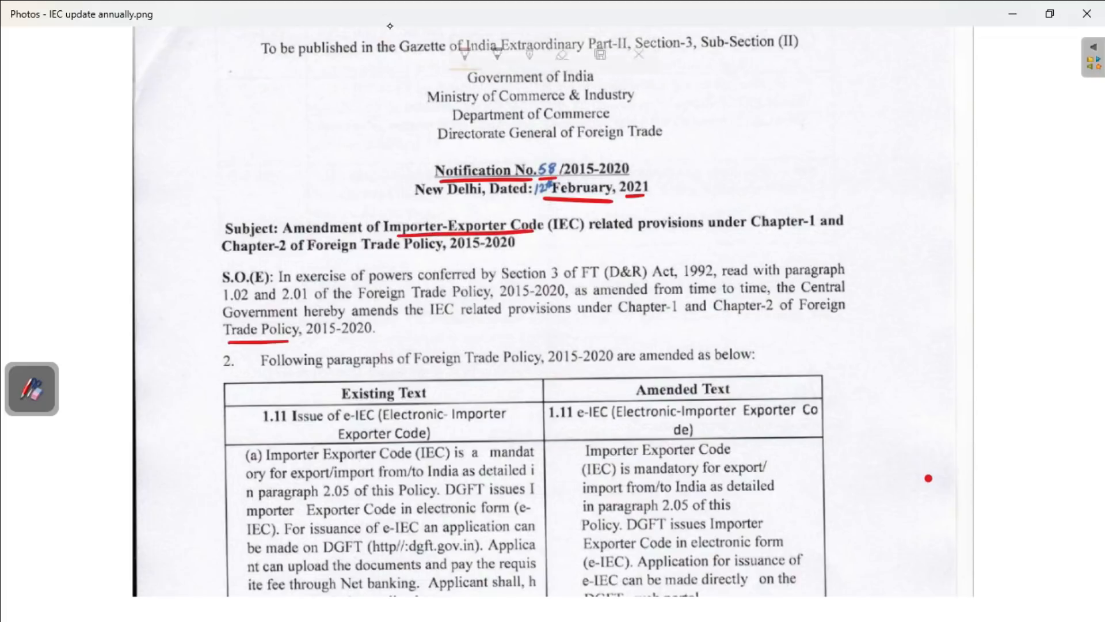
left_click_drag(619, 235, 808, 230)
mouse_move(226, 254)
left_mouse_down()
mouse_move(355, 235)
mouse_move(484, 250)
left_mouse_up()
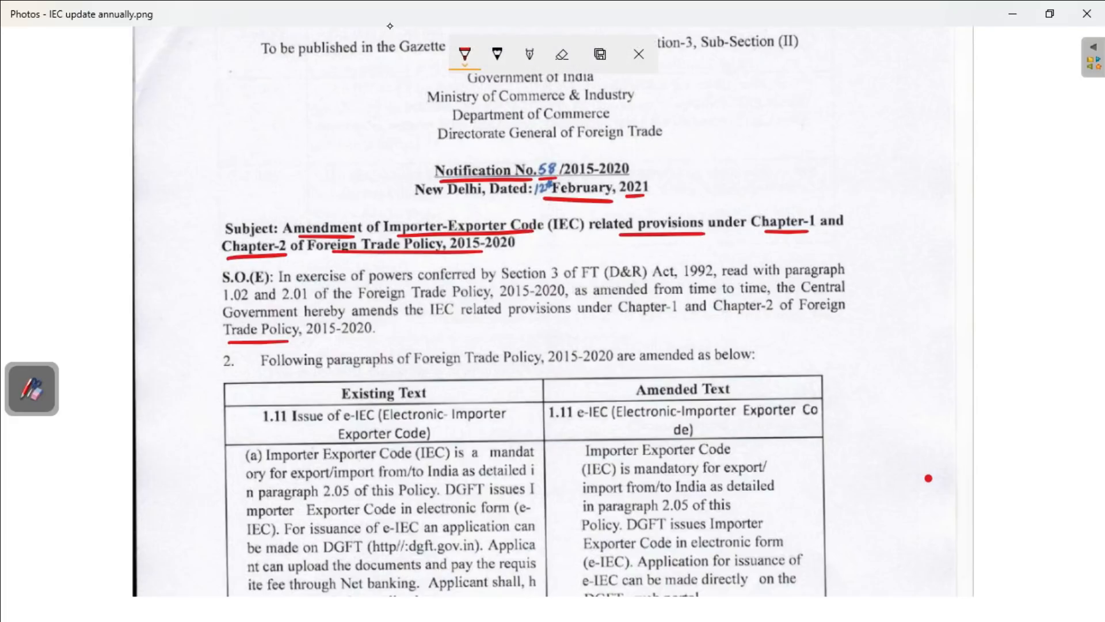
left_click_drag(720, 316, 836, 315)
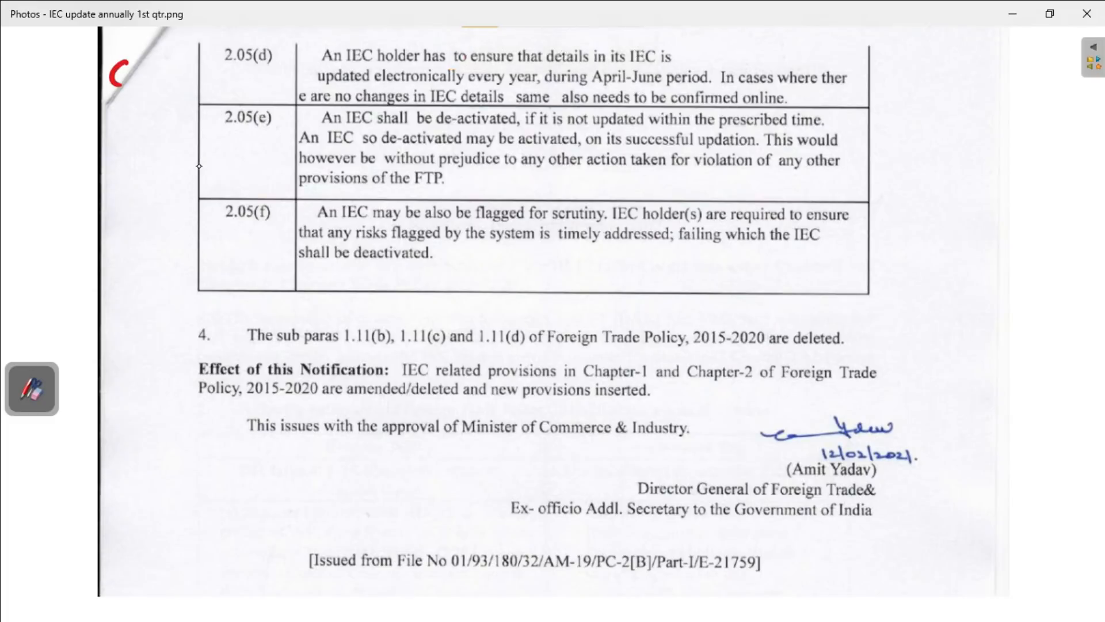
- Handwrite "Chapter 2.05" in red in the margin and draw a curly bracket spanning rows 2.05(d) to 2.05(f)
mouse_move(136, 53)
left_mouse_down()
mouse_move(144, 81)
mouse_move(161, 82)
mouse_move(170, 63)
mouse_move(184, 81)
mouse_move(203, 69)
left_mouse_up()
mouse_move(122, 103)
left_mouse_down()
mouse_move(137, 121)
mouse_move(162, 118)
left_mouse_up()
left_click(141, 114)
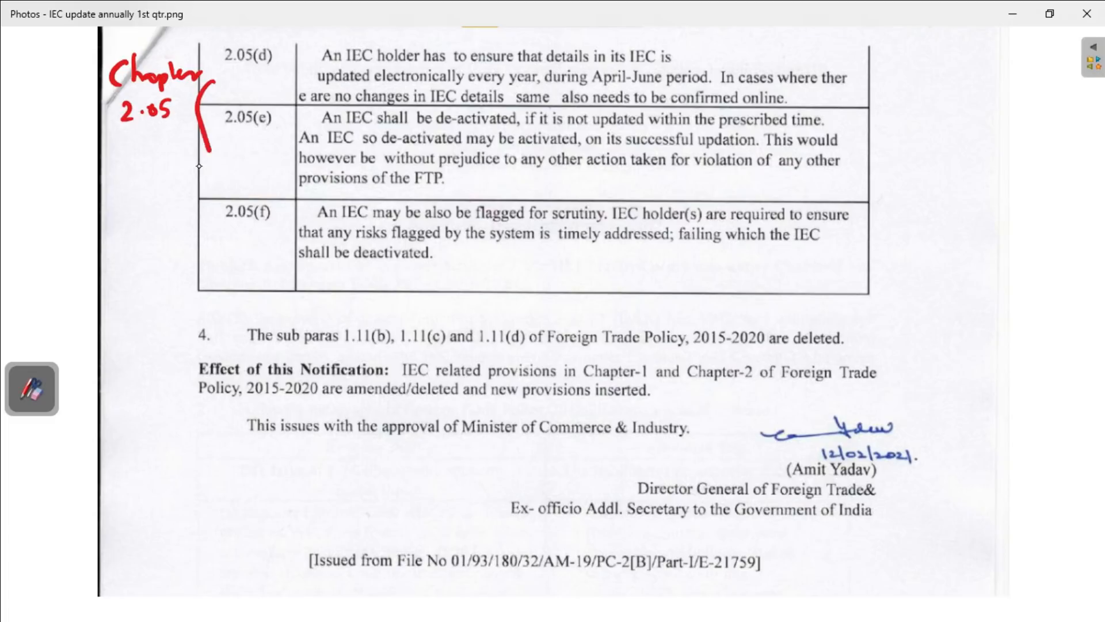
left_click_drag(213, 82, 206, 228)
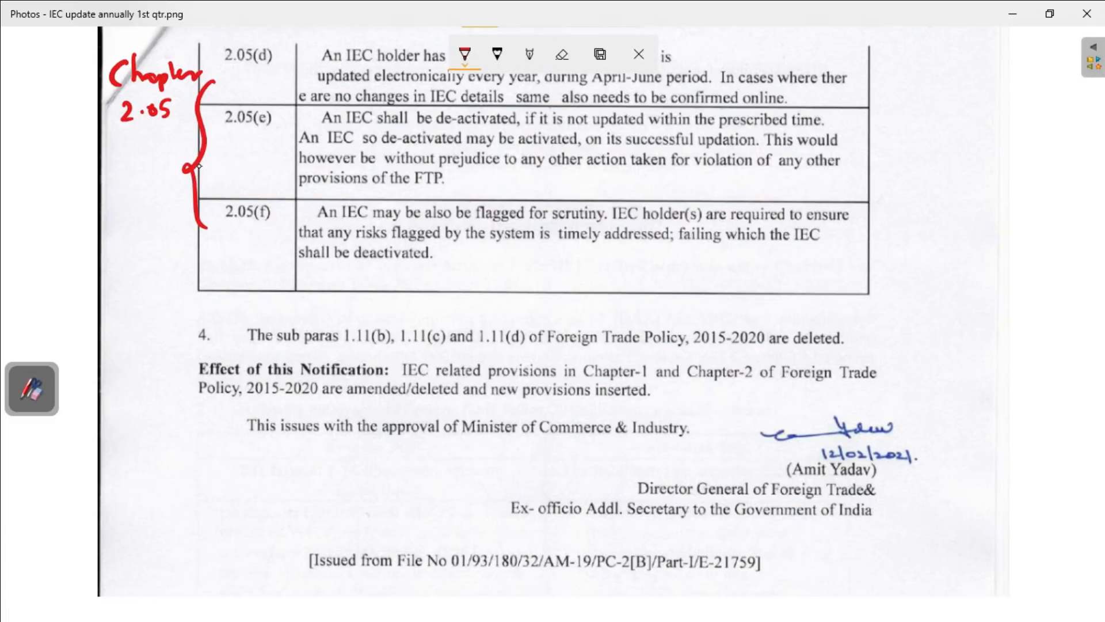
- Underline in red the row 2.05(d) reference and its text on updating the IEC every April-June and confirming unchanged details online
left_click_drag(257, 69, 265, 68)
left_click_drag(243, 70, 675, 67)
left_click_drag(318, 86, 530, 88)
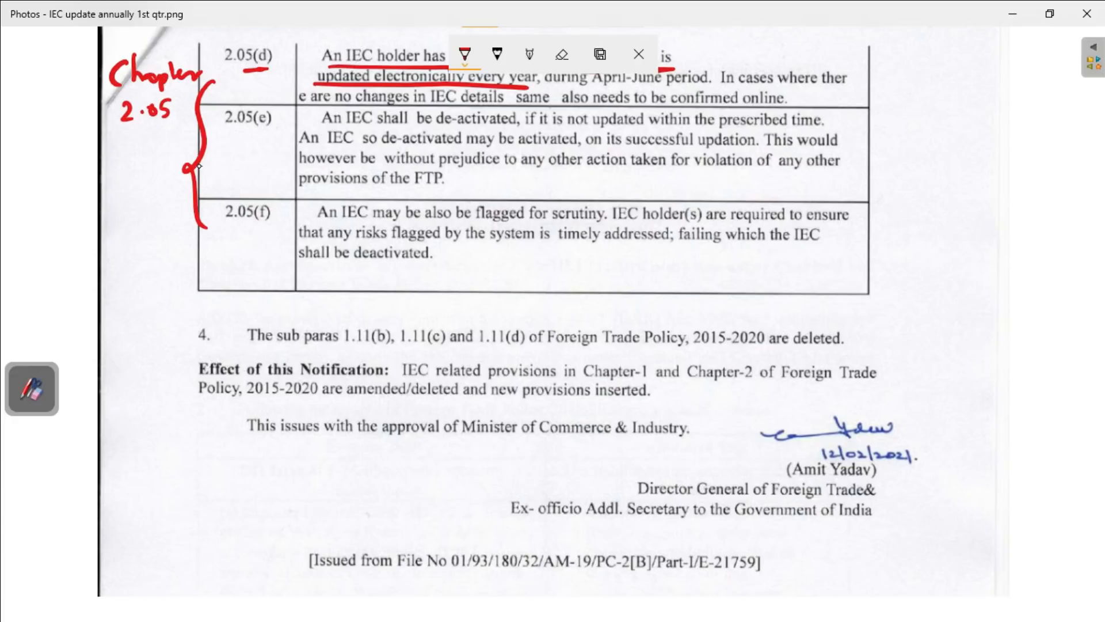
left_click_drag(578, 88, 673, 87)
left_click_drag(743, 82, 832, 82)
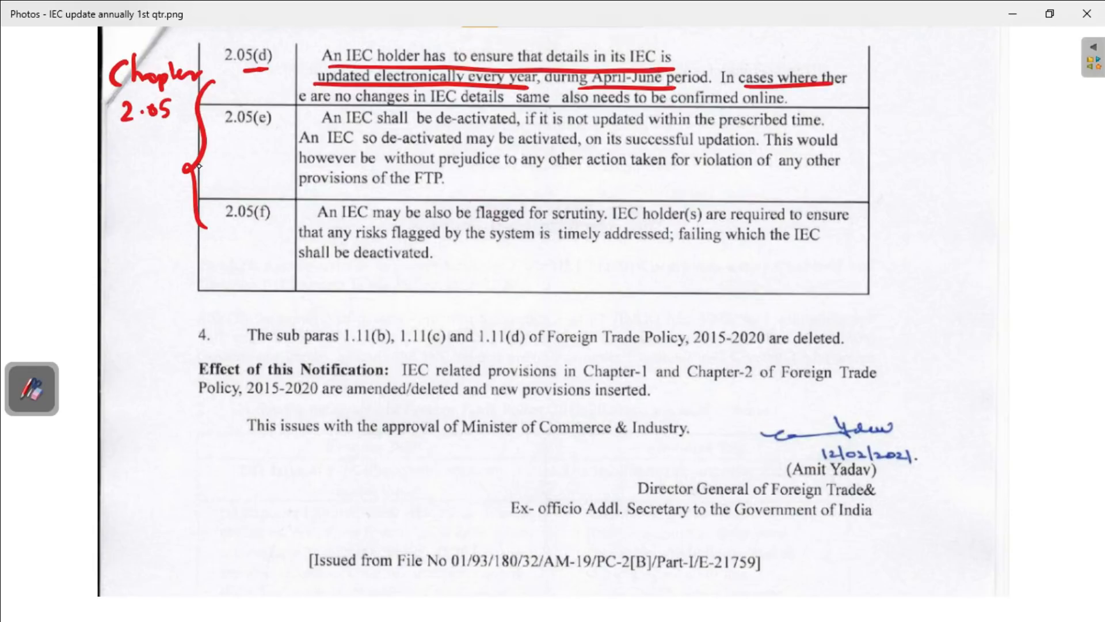
left_click_drag(315, 109, 503, 107)
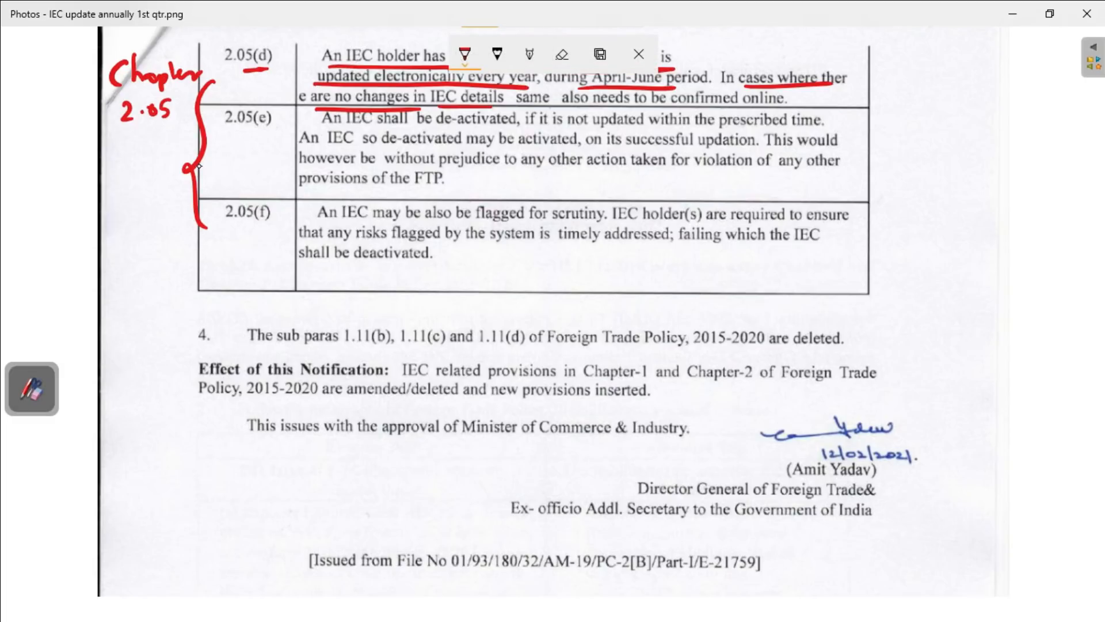
left_click_drag(562, 107, 784, 107)
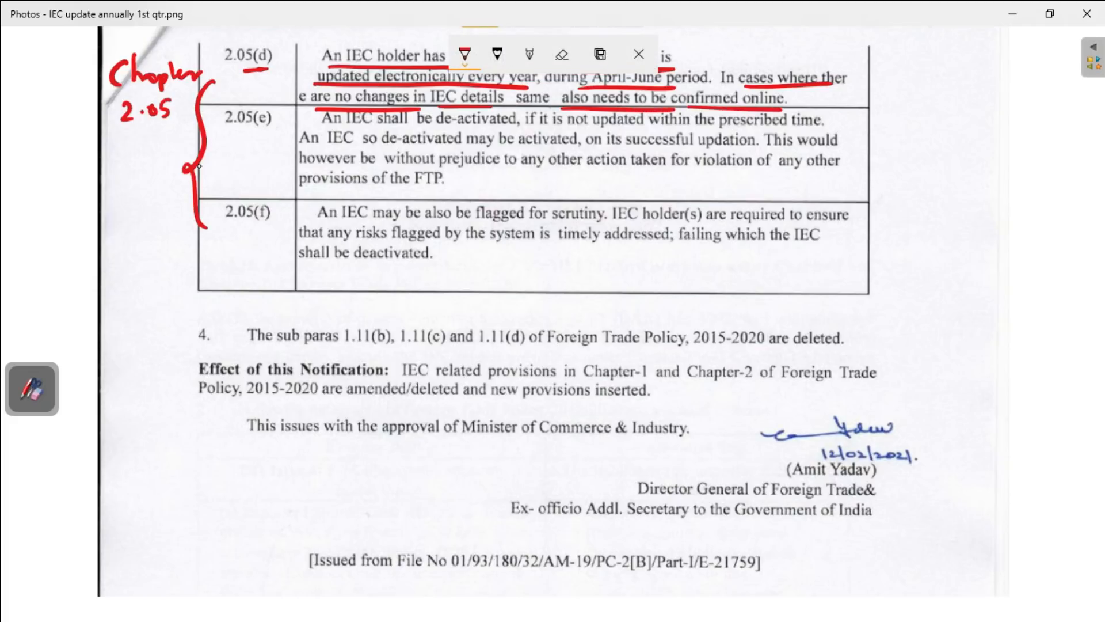
- Underline the first sentence of 2.05(e) on de-activation and handwrite "30/6" and "IEC-D" beside it, circling the D
left_click_drag(263, 131, 502, 131)
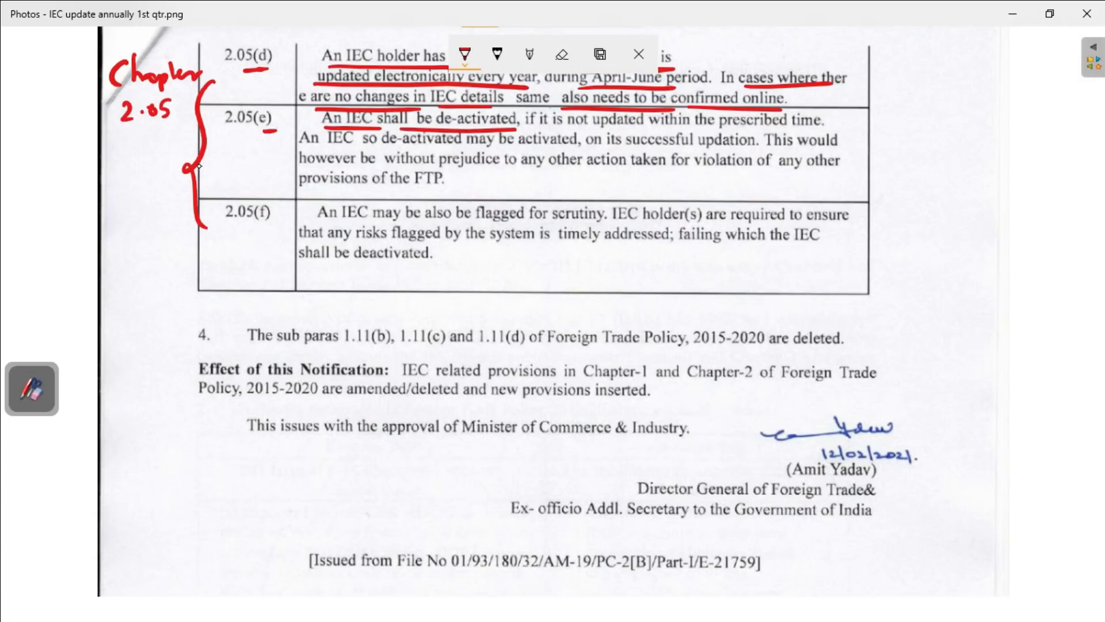
left_click_drag(549, 128, 819, 134)
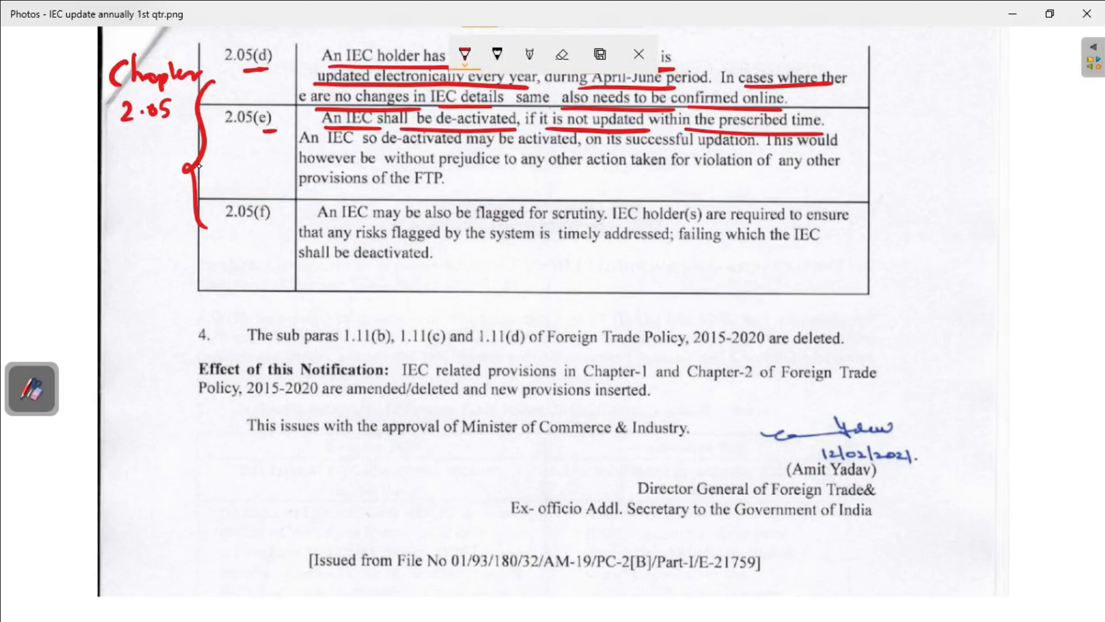
mouse_move(214, 166)
left_mouse_down()
mouse_move(242, 180)
mouse_move(254, 161)
mouse_move(246, 176)
mouse_move(265, 197)
mouse_move(304, 193)
left_mouse_up()
mouse_move(315, 187)
left_mouse_down()
mouse_move(312, 201)
mouse_move(325, 185)
left_mouse_up()
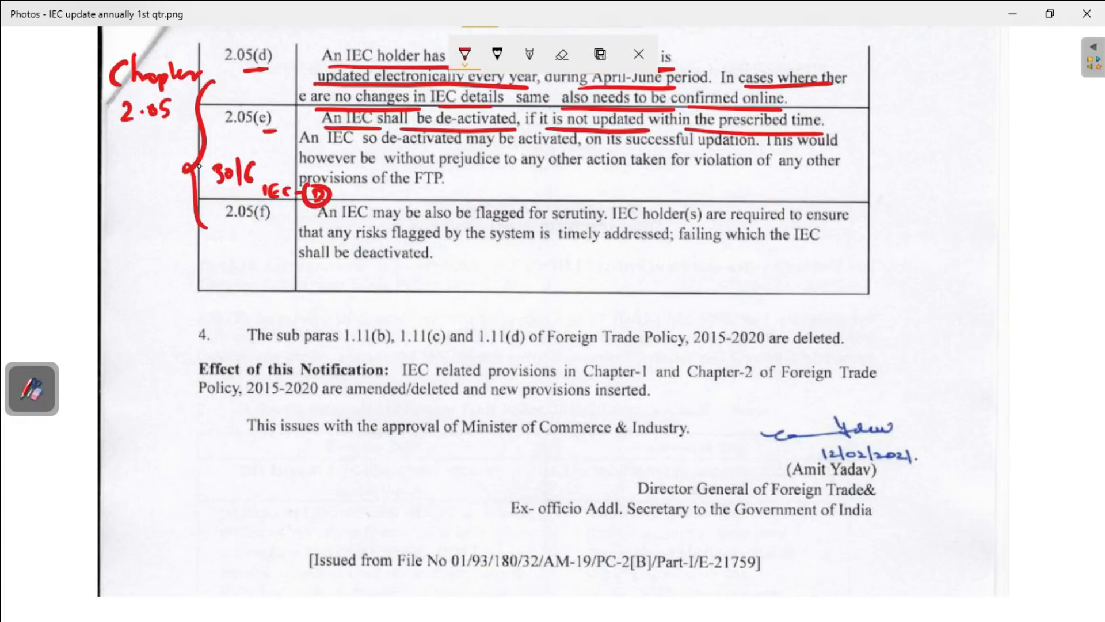
- Underline the rest of 2.05(e), from activation on successful updation to violation of other provisions of the FTP
left_click_drag(336, 149, 743, 150)
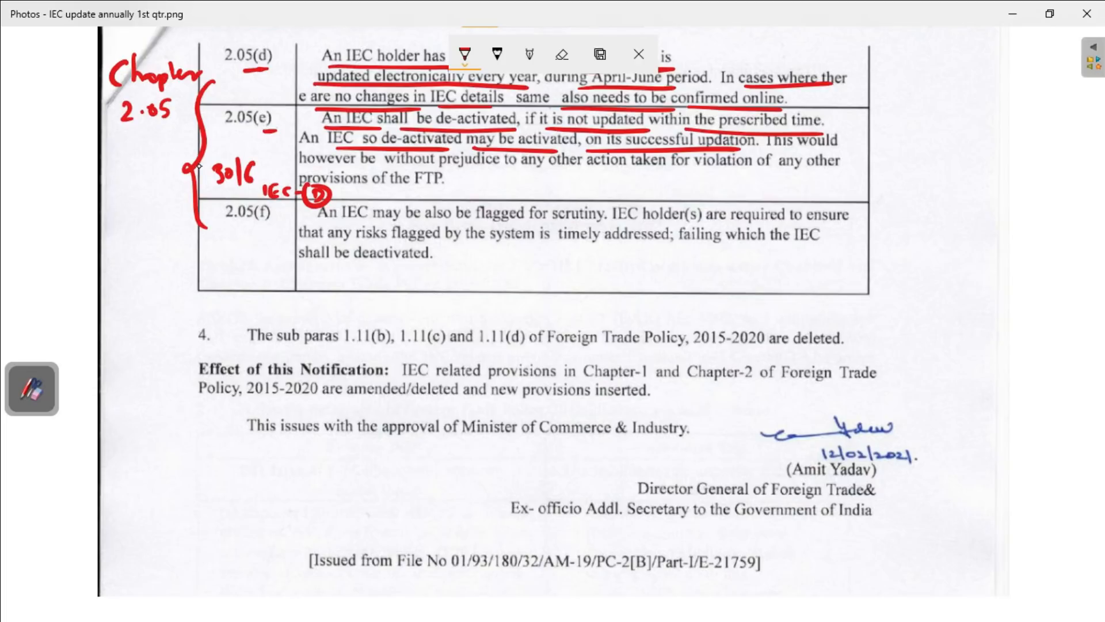
left_click_drag(781, 153, 820, 152)
left_click_drag(299, 171, 820, 173)
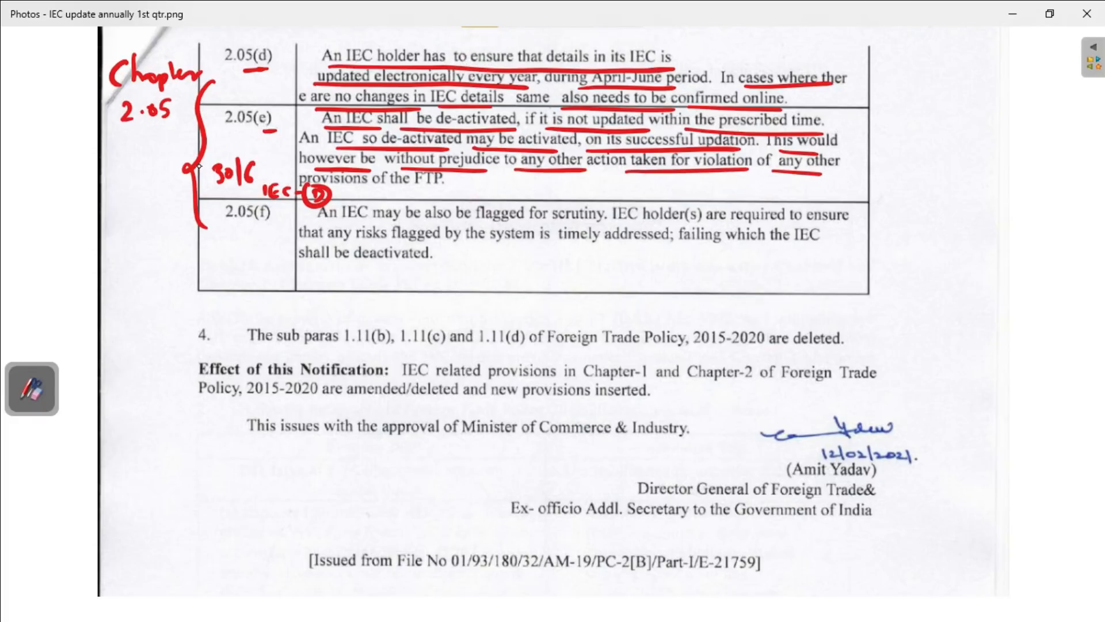
left_click_drag(351, 187, 443, 185)
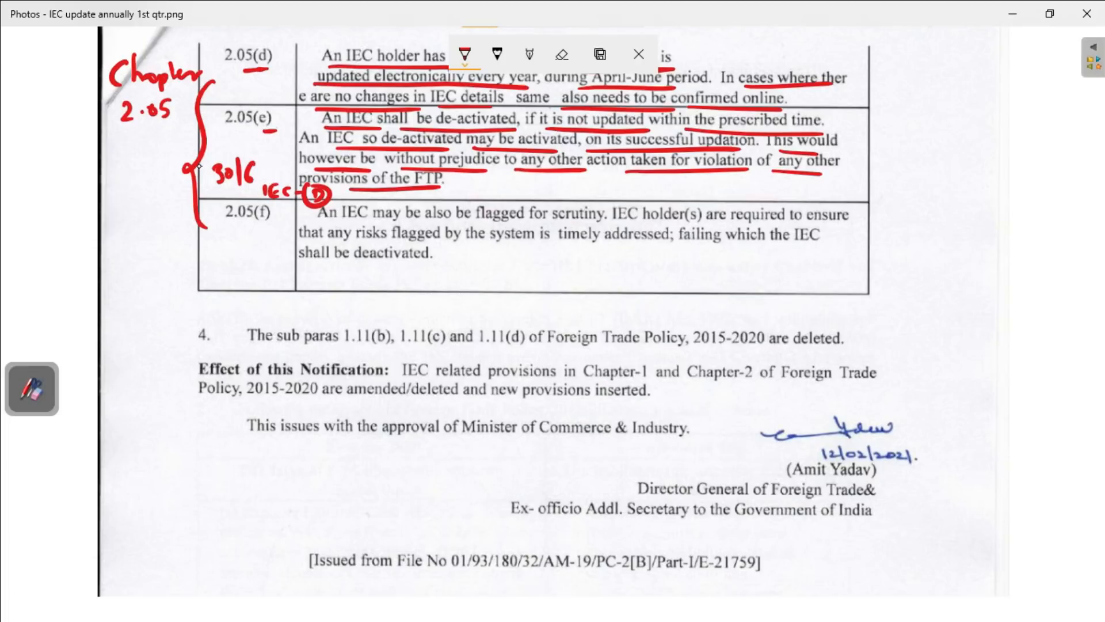
- Underline the row 2.05(f) reference and its text on flagging for scrutiny, addressing risks in time and deactivation of the IEC
left_click_drag(235, 229, 266, 228)
left_click_drag(343, 223, 522, 220)
left_click_drag(530, 222, 593, 220)
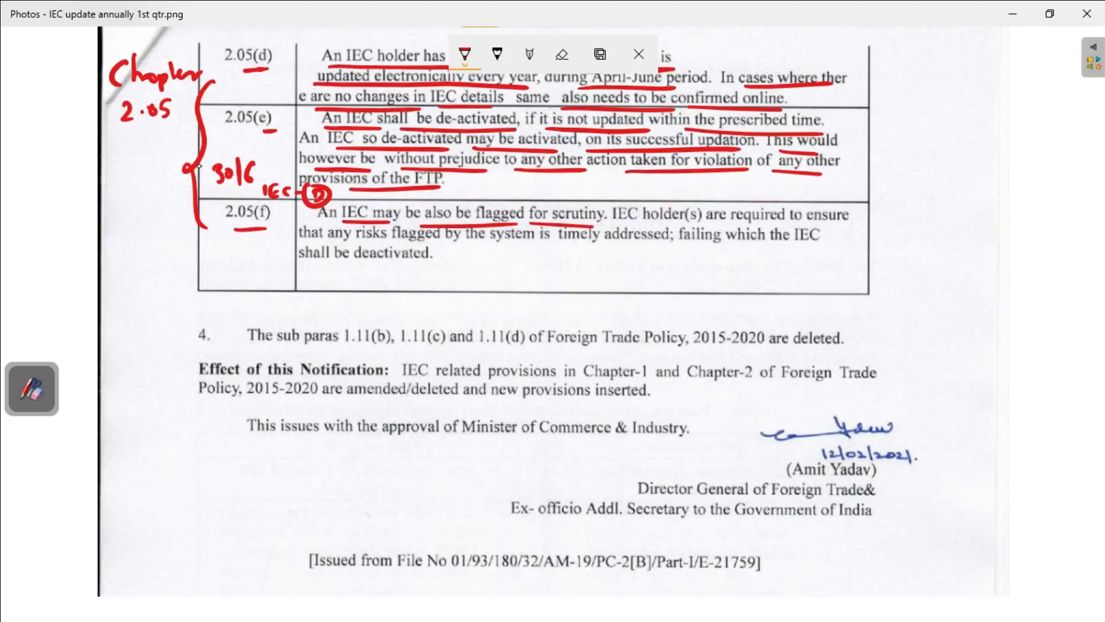
left_click_drag(612, 223, 801, 223)
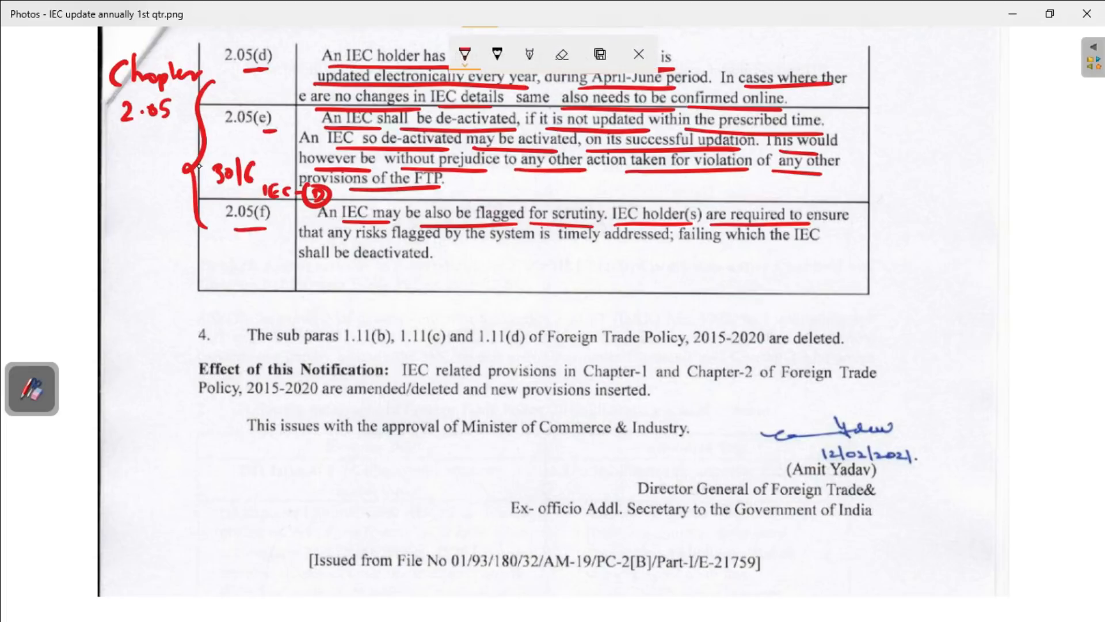
left_click_drag(311, 247, 790, 246)
left_click_drag(303, 267, 406, 268)
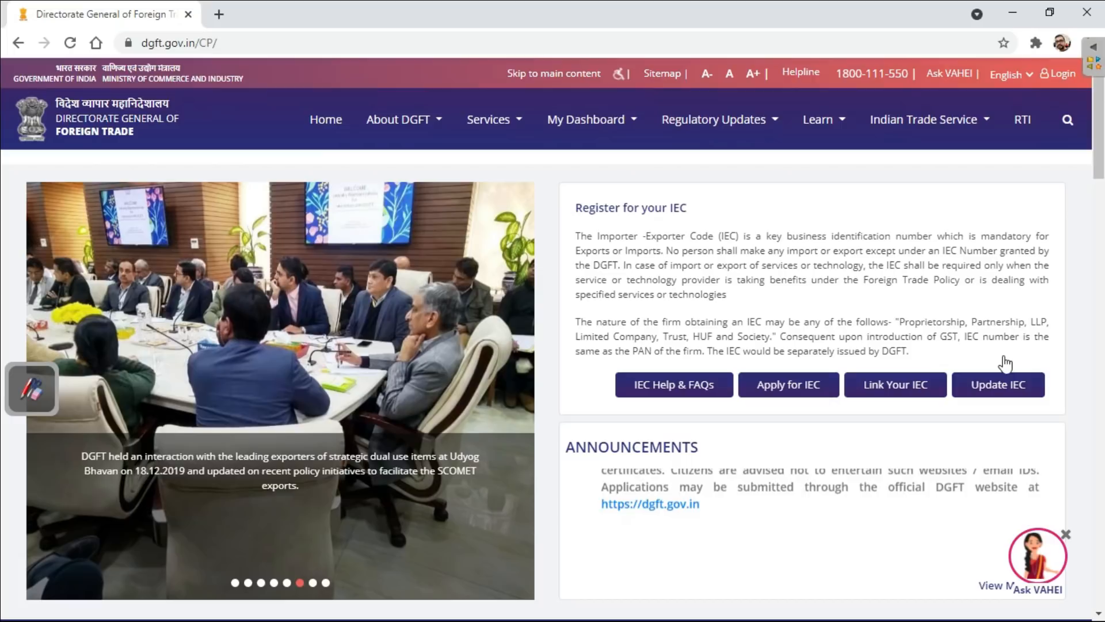
- Start Update IEC on the DGFT website and log in with the saved credentials by entering the CAPTCHA code
left_click(1004, 359)
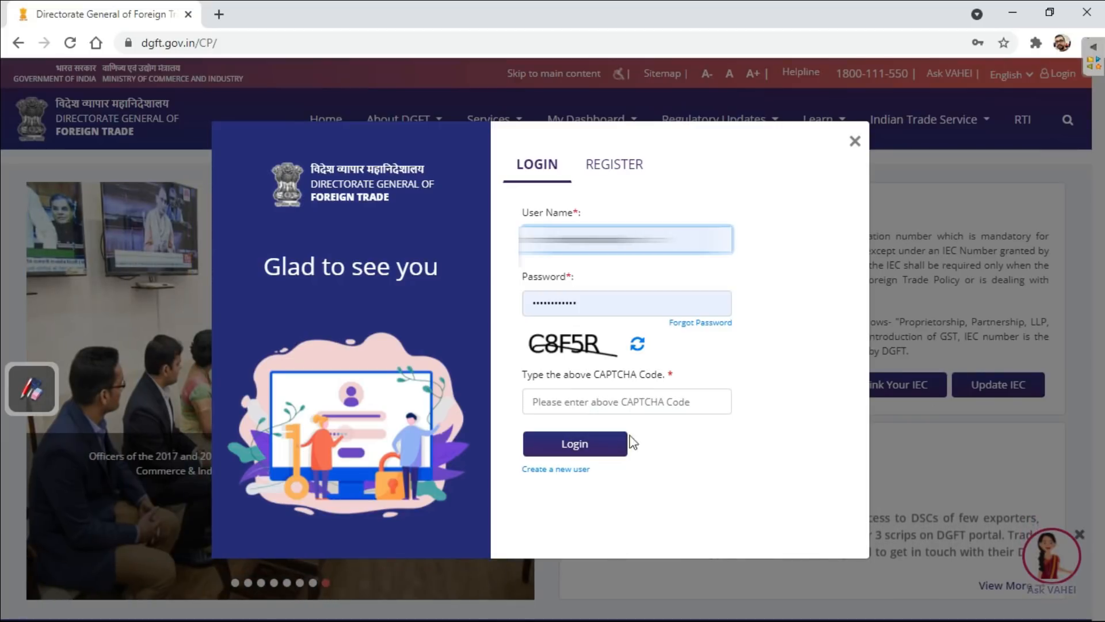
left_click(605, 407)
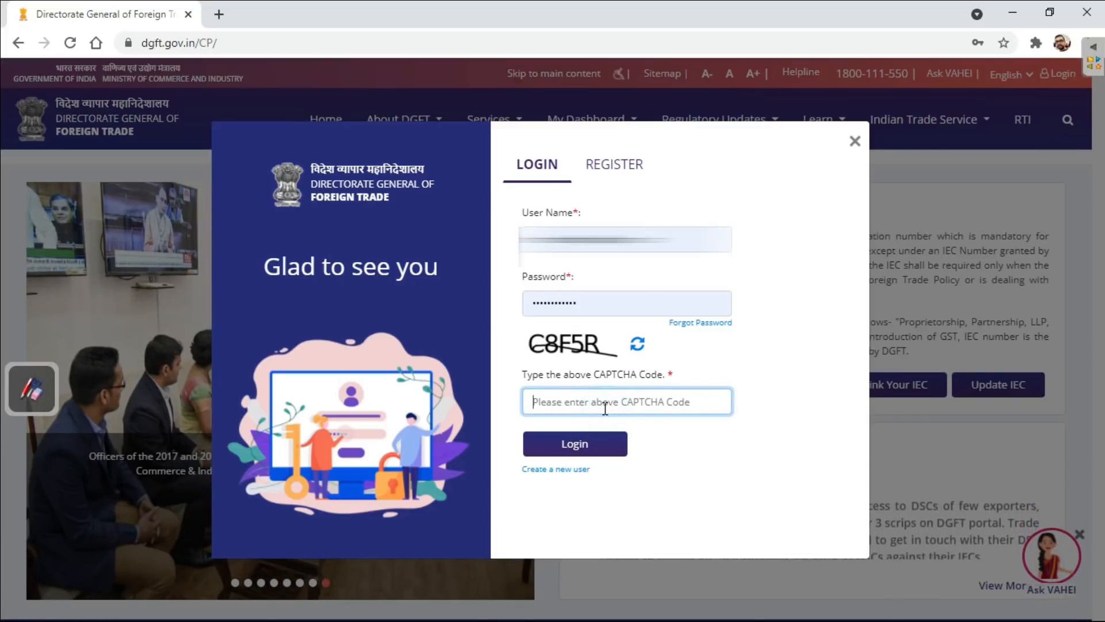
type("C")
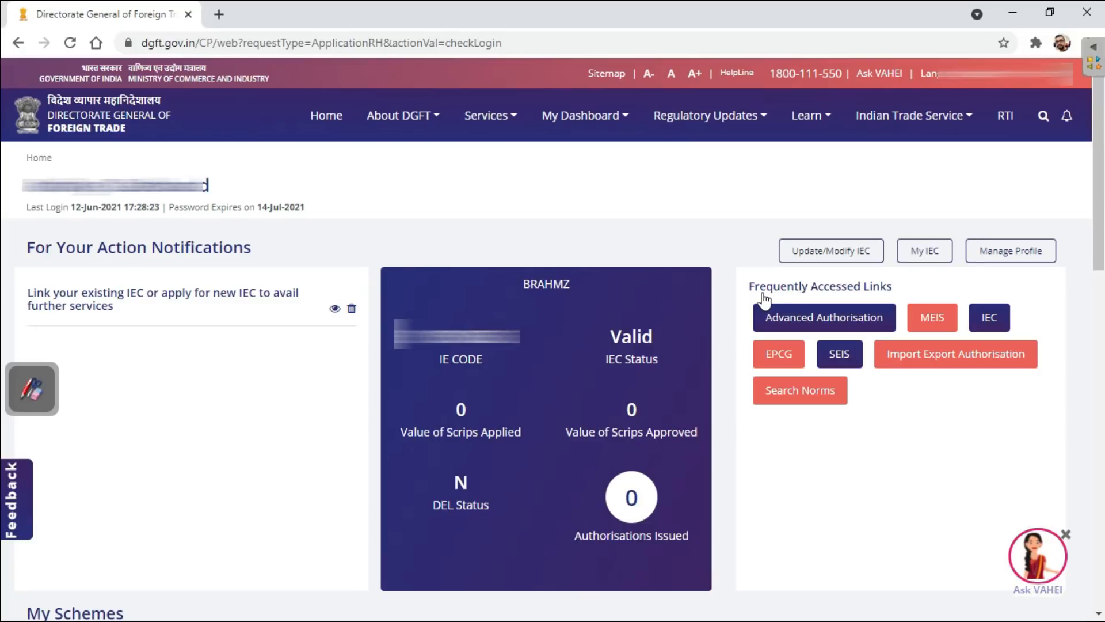
- Open the IEC update/modification page and start a fresh modification application
left_click(831, 251)
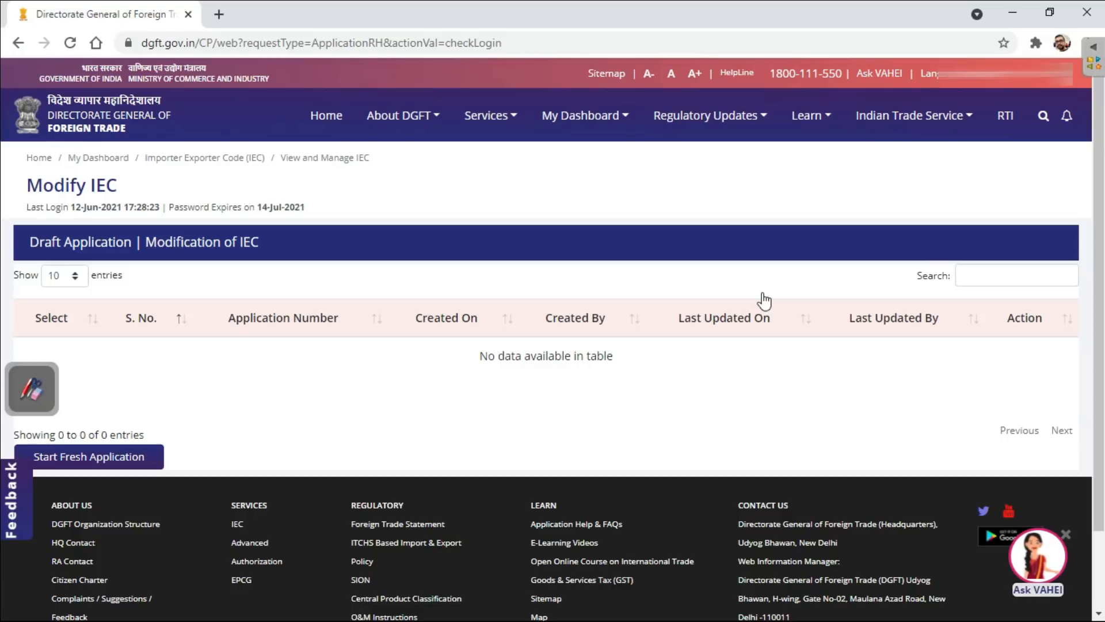
left_click(763, 293)
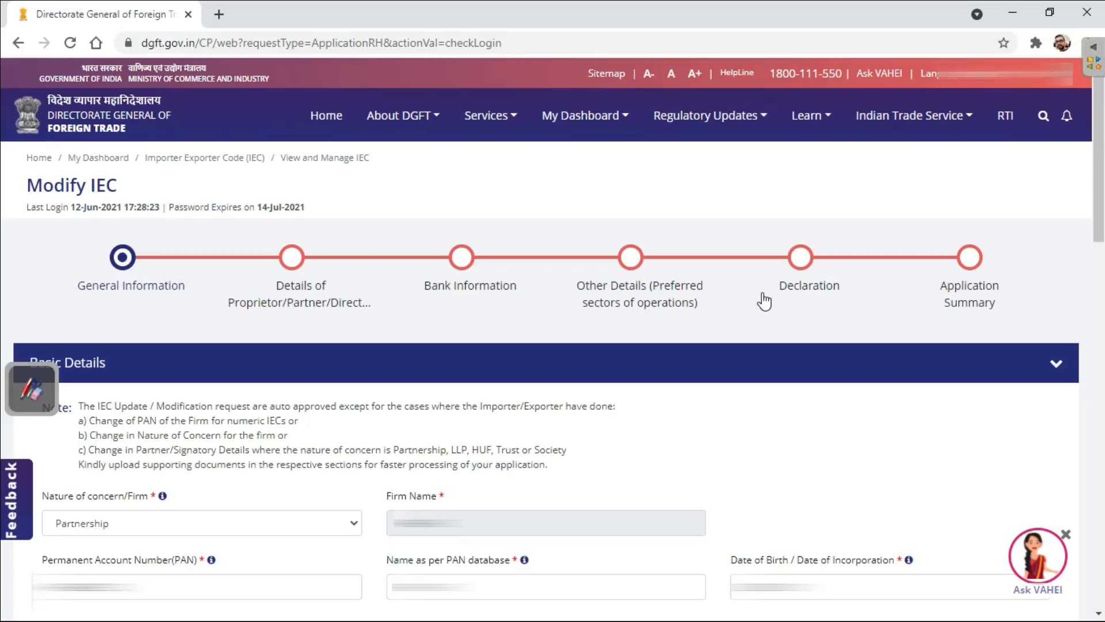
left_click_drag(43, 366, 43, 287)
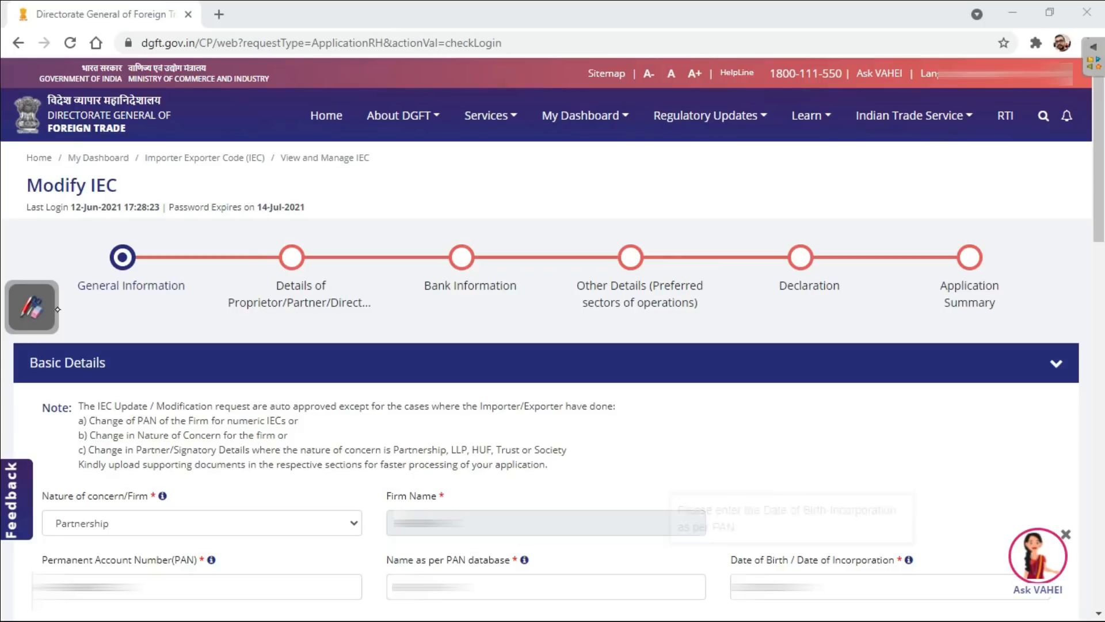
- Review the exporter category options in the basic details, keeping Merchant Exporter selected
left_click(1100, 380)
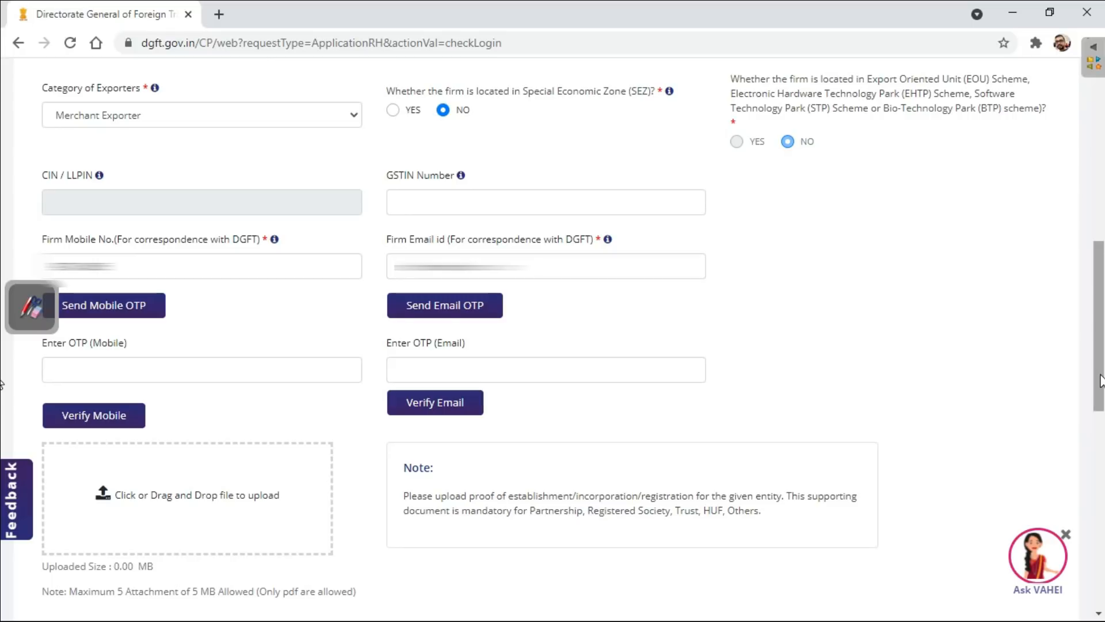
left_click(311, 121)
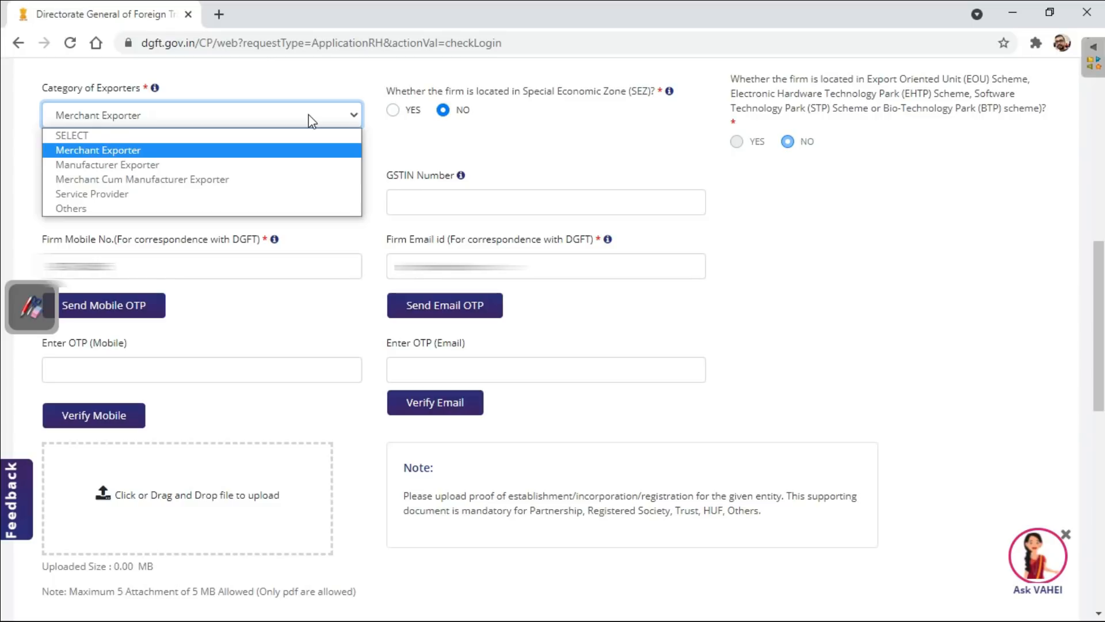
left_click(309, 115)
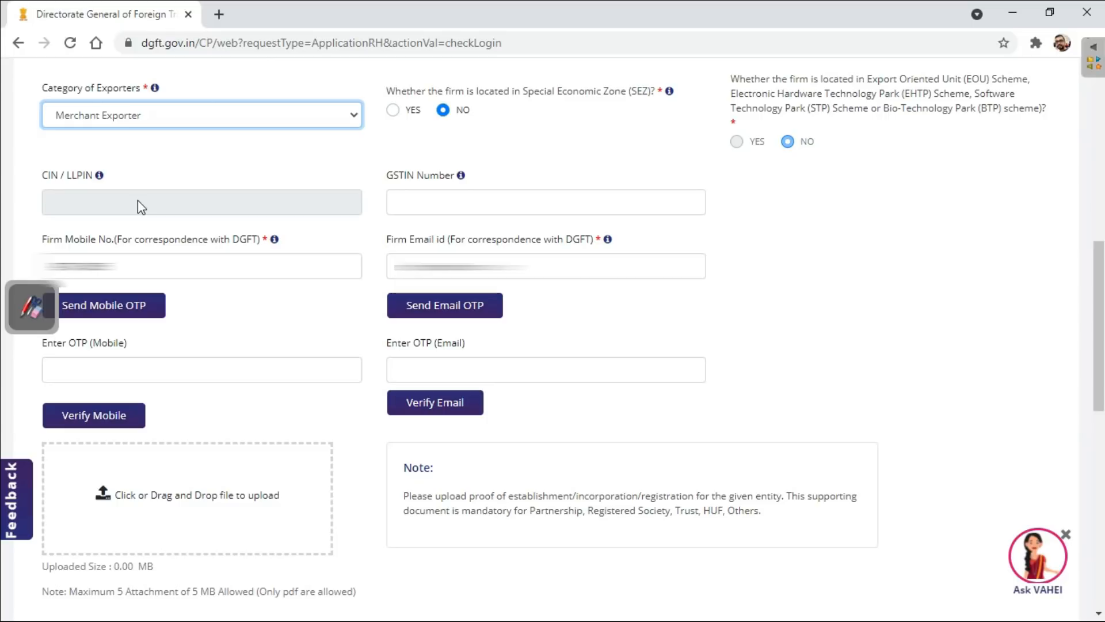
- Enter the firm's GSTIN number in the basic details and send the mobile OTP
left_click(473, 202)
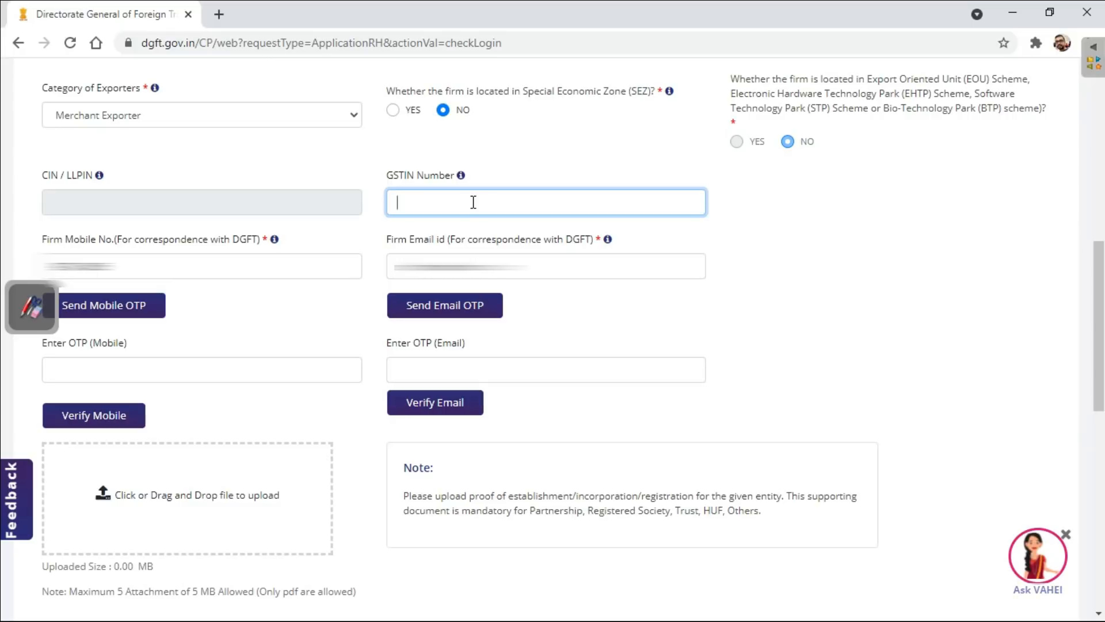
mouse_move(461, 176)
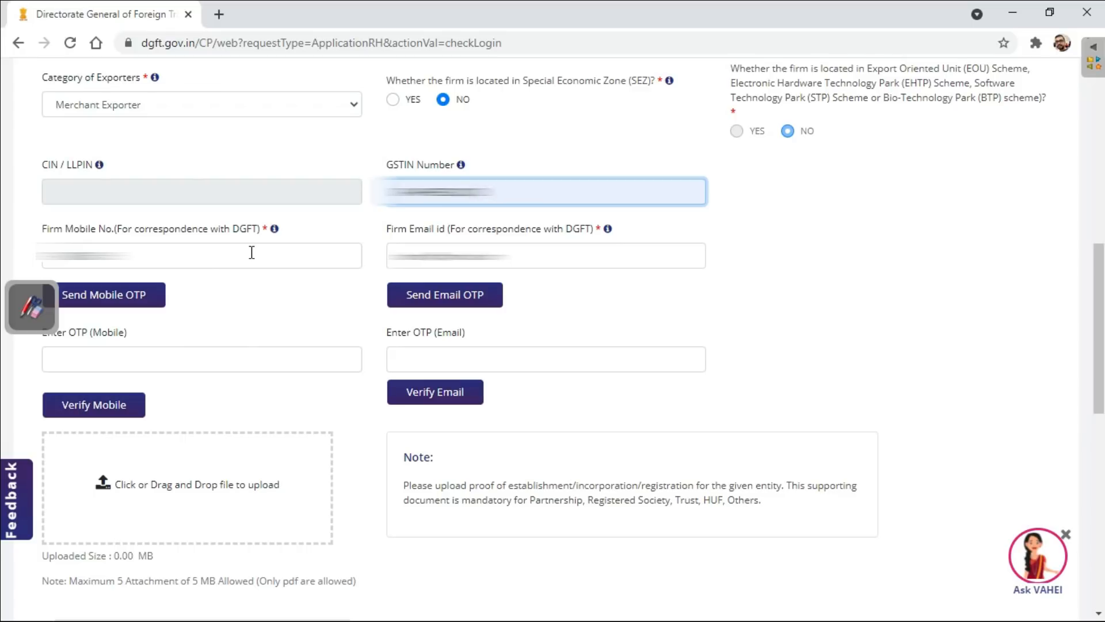
left_click(145, 310)
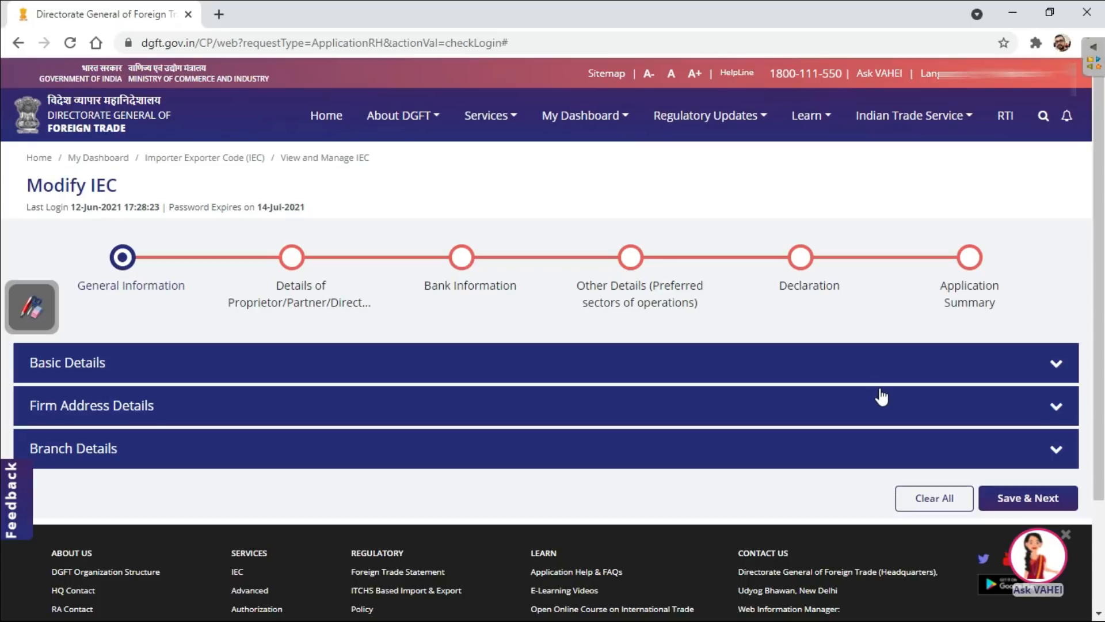
- Check the firm address details and the list of partners, and save these sections to proceed with the application
left_click(867, 411)
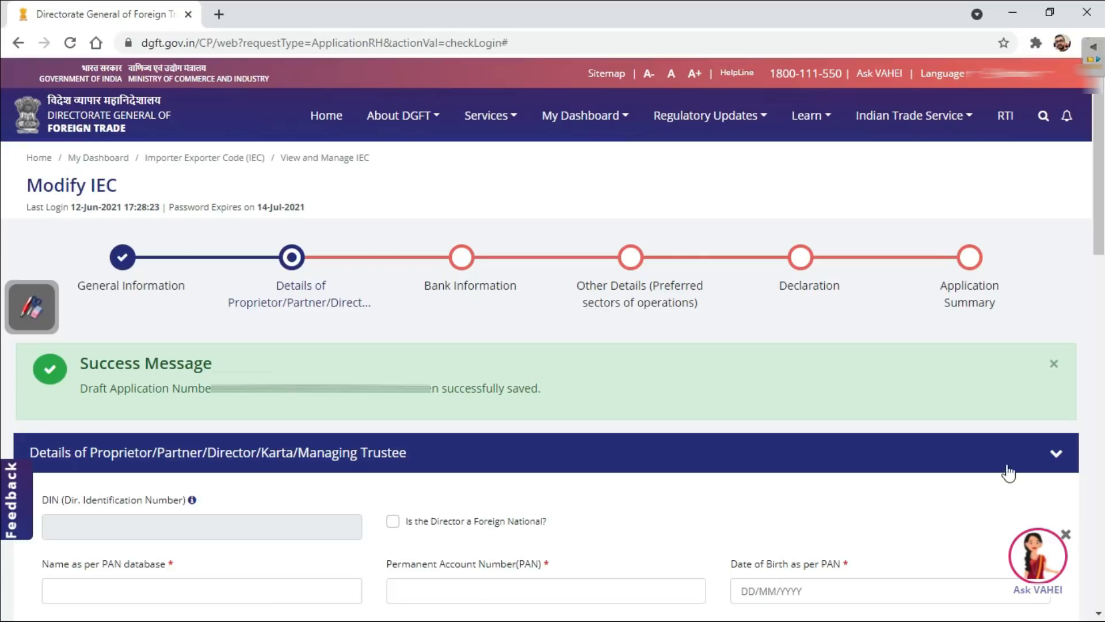
scroll(1004, 514, "down", 10)
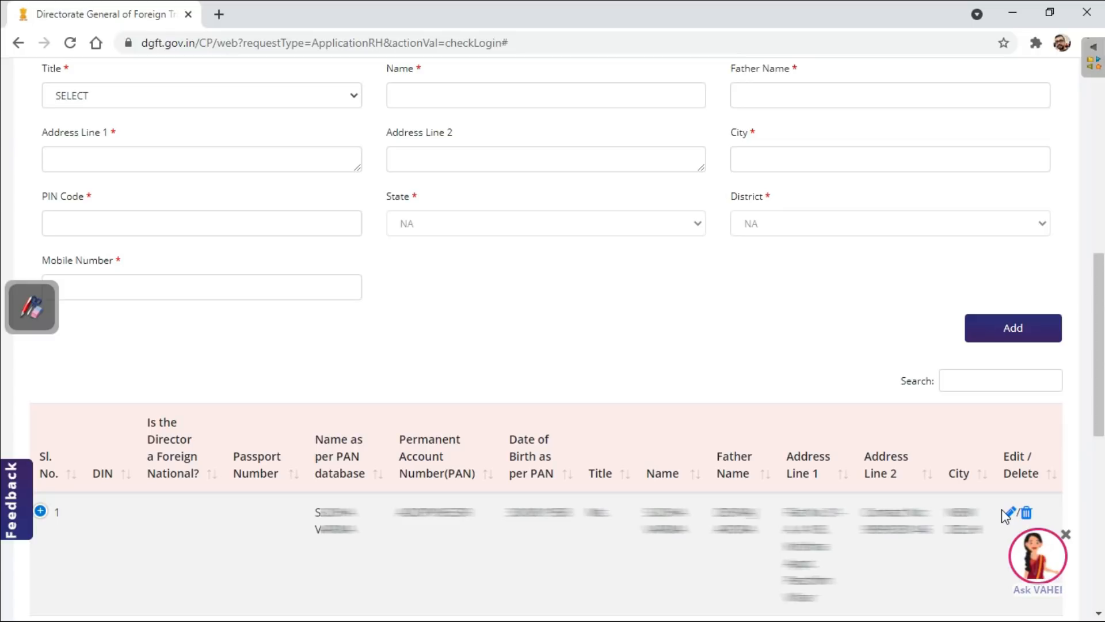
scroll(1002, 510, "down", 5)
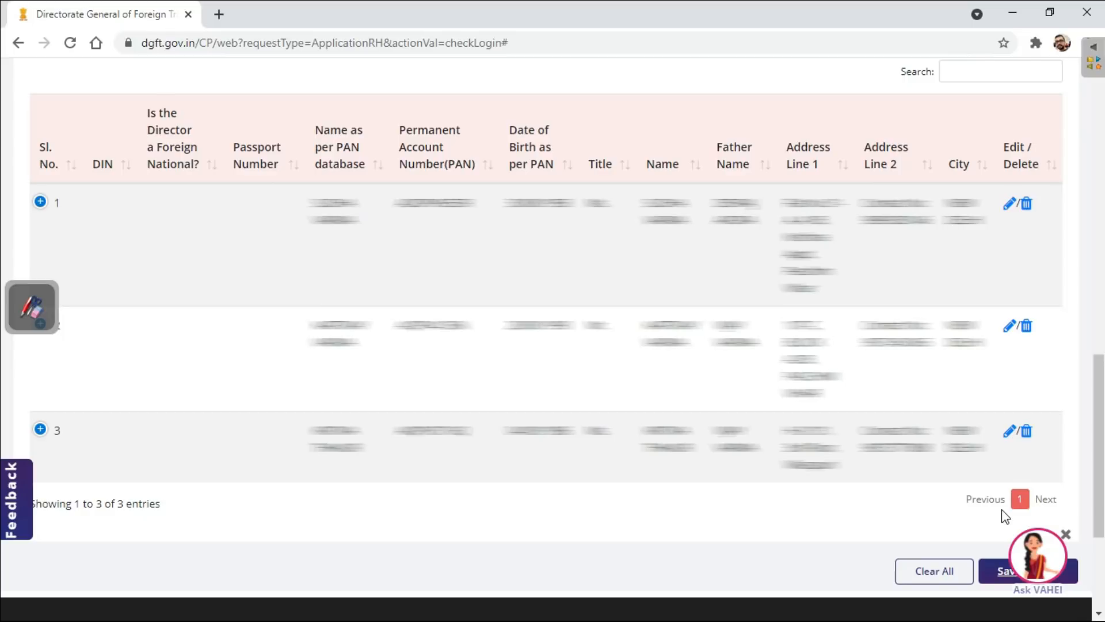
left_click(1001, 572)
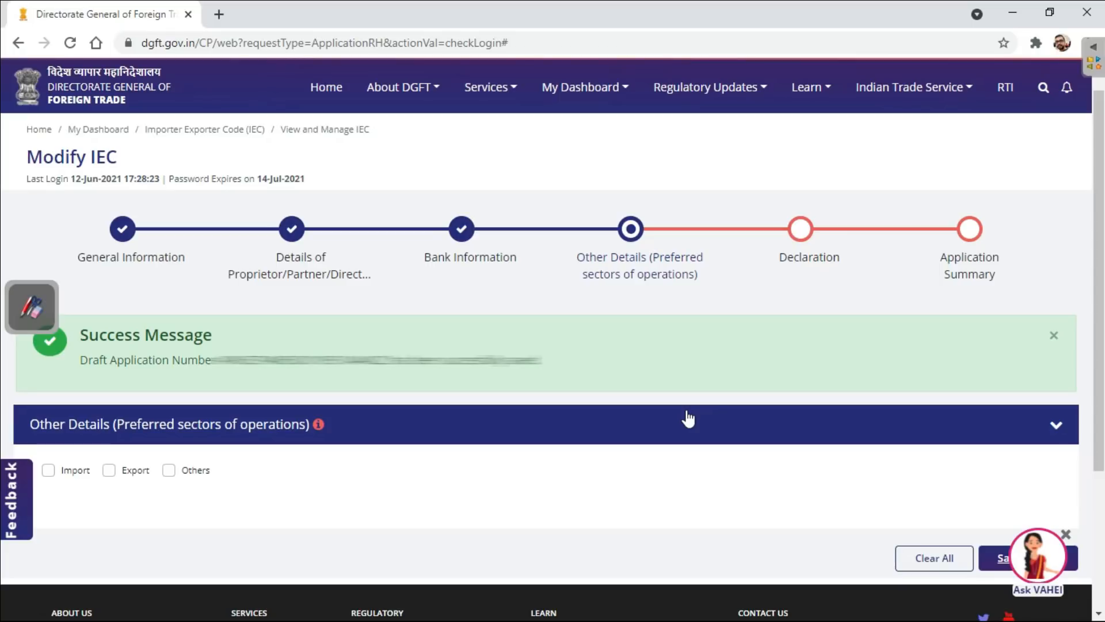
- Select Export as the preferred sector of operations and try to save the section without further export details
mouse_move(317, 426)
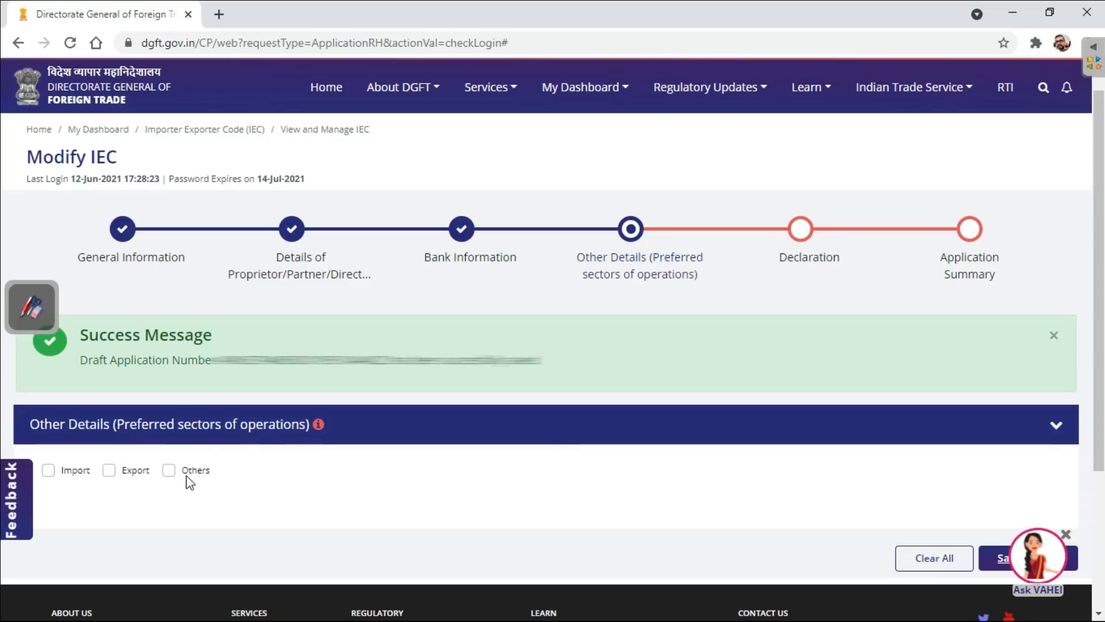
left_click(108, 471)
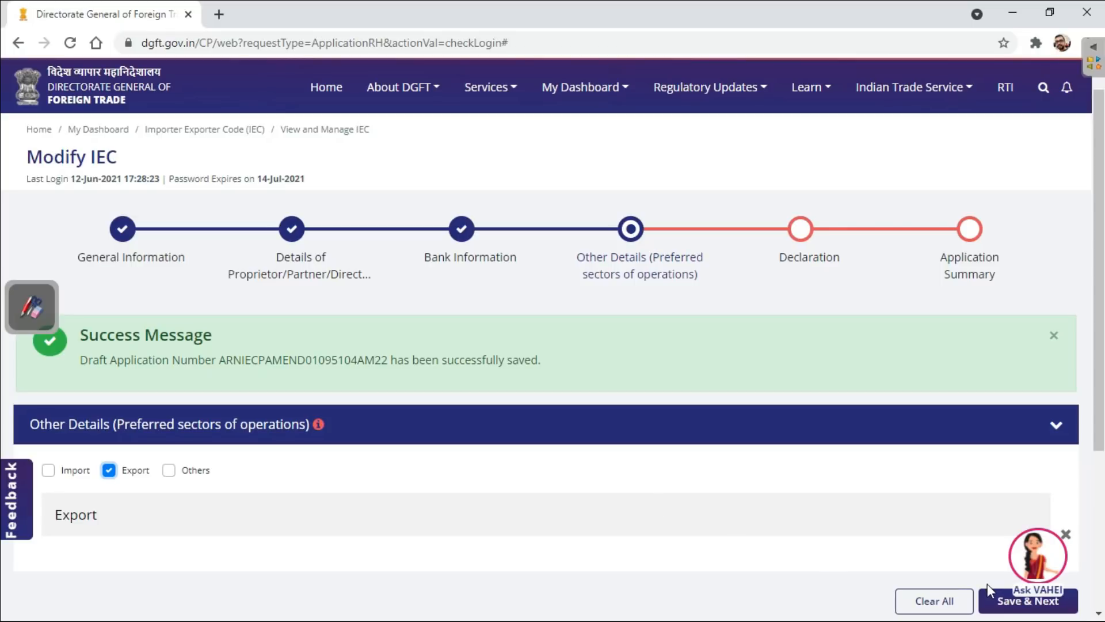
left_click(1011, 602)
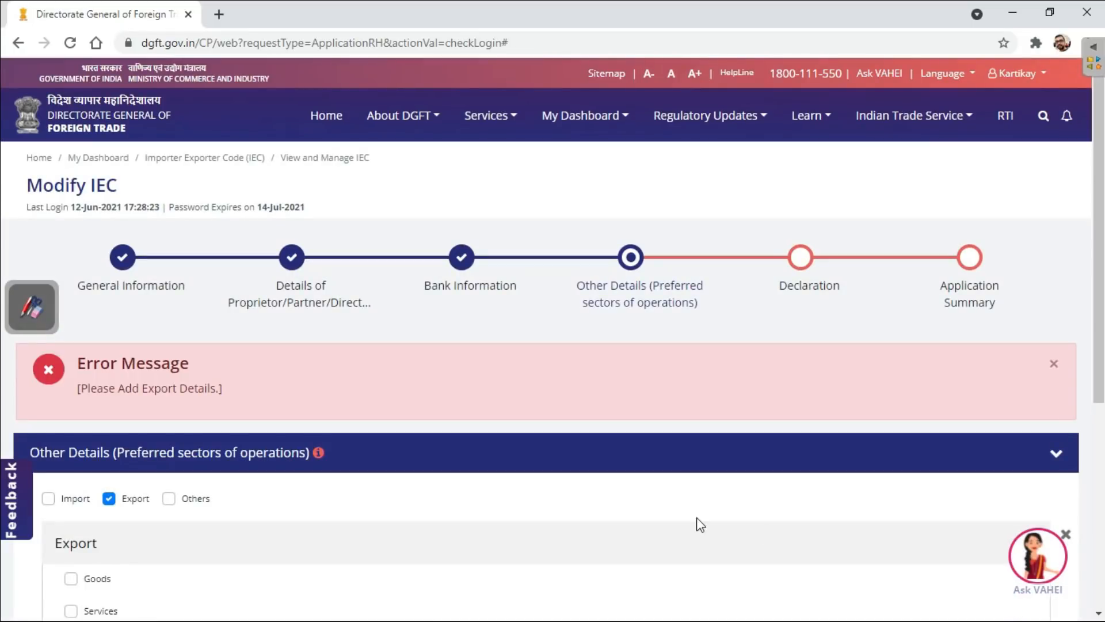
scroll(696, 517, "down", 4)
scroll(696, 517, "up", 2)
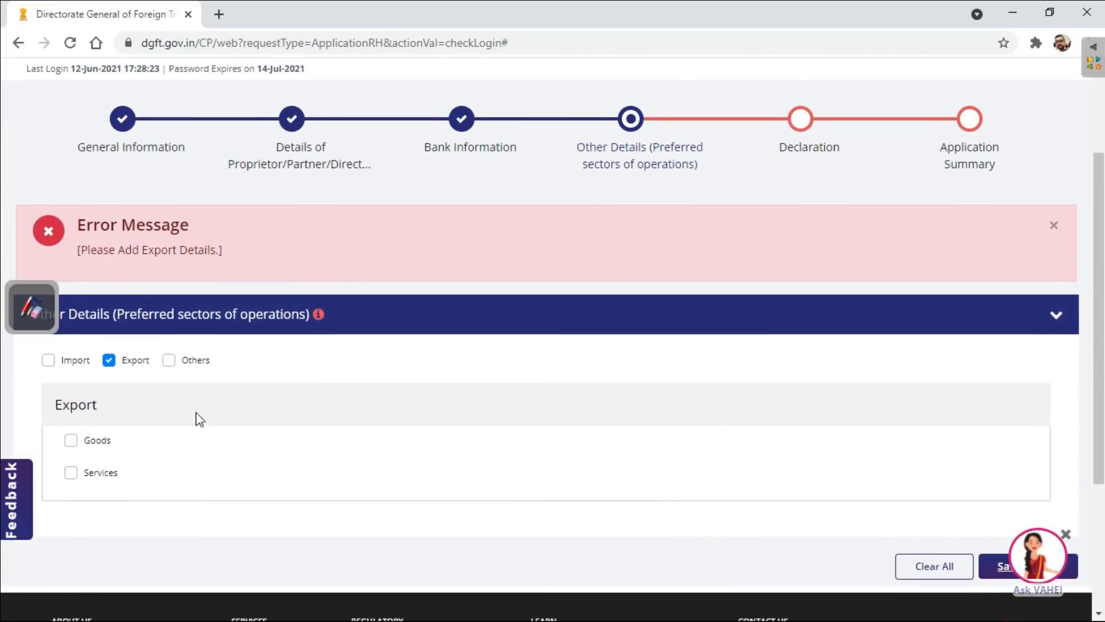
left_click(71, 440)
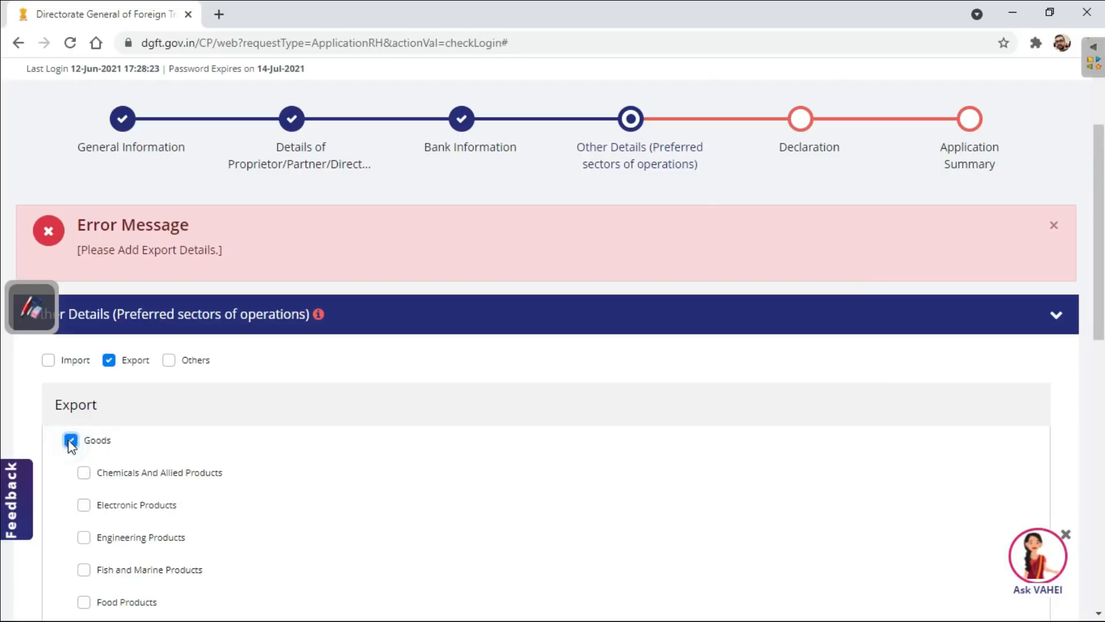
scroll(343, 513, "down", 1)
scroll(346, 511, "down", 1)
scroll(345, 511, "up", 2)
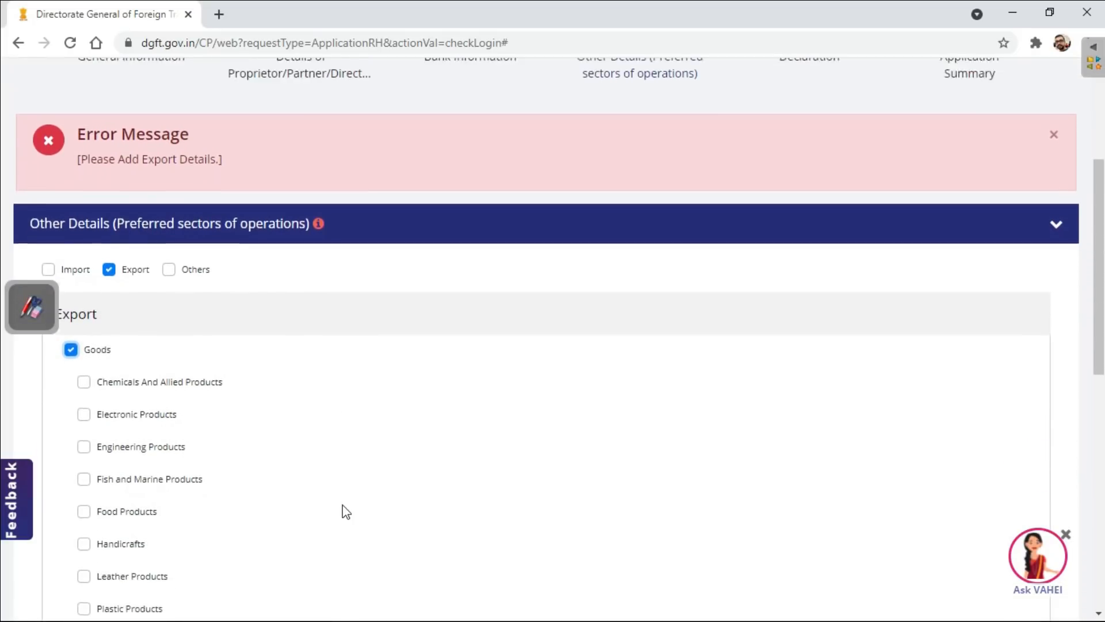
left_click(70, 422)
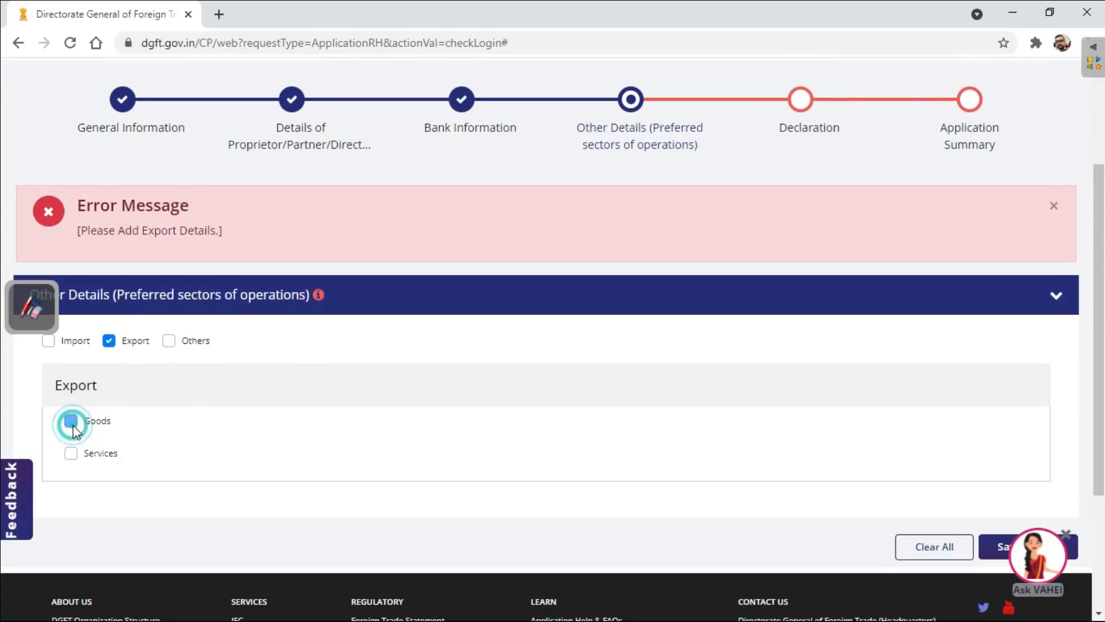
scroll(345, 452, "up", 1)
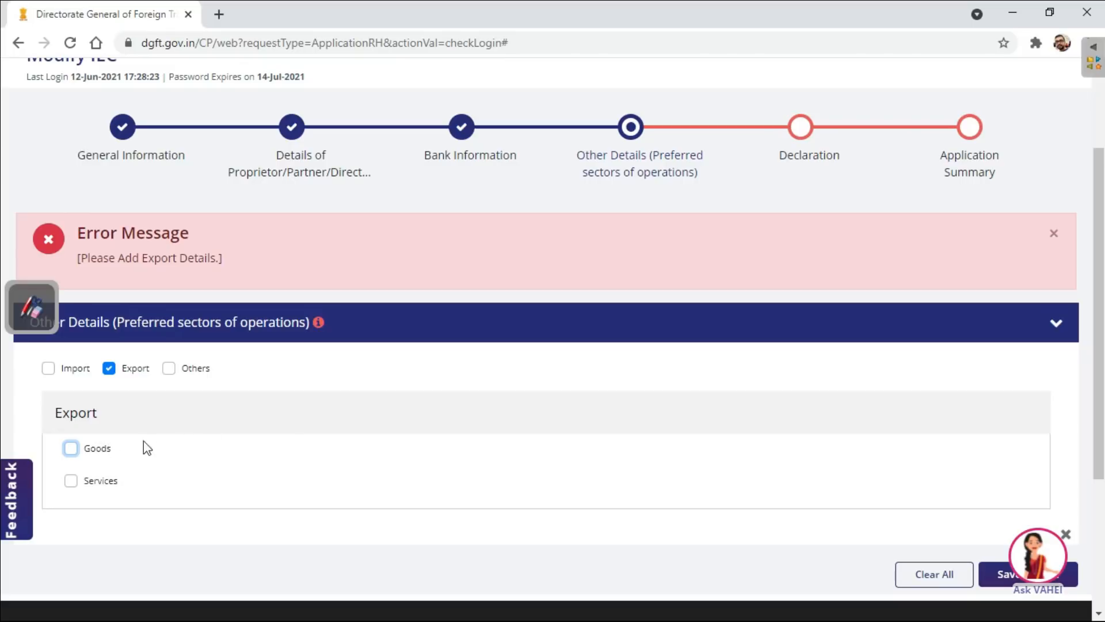
- Select Goods under Export and choose Handicrafts as the product category
left_click(71, 449)
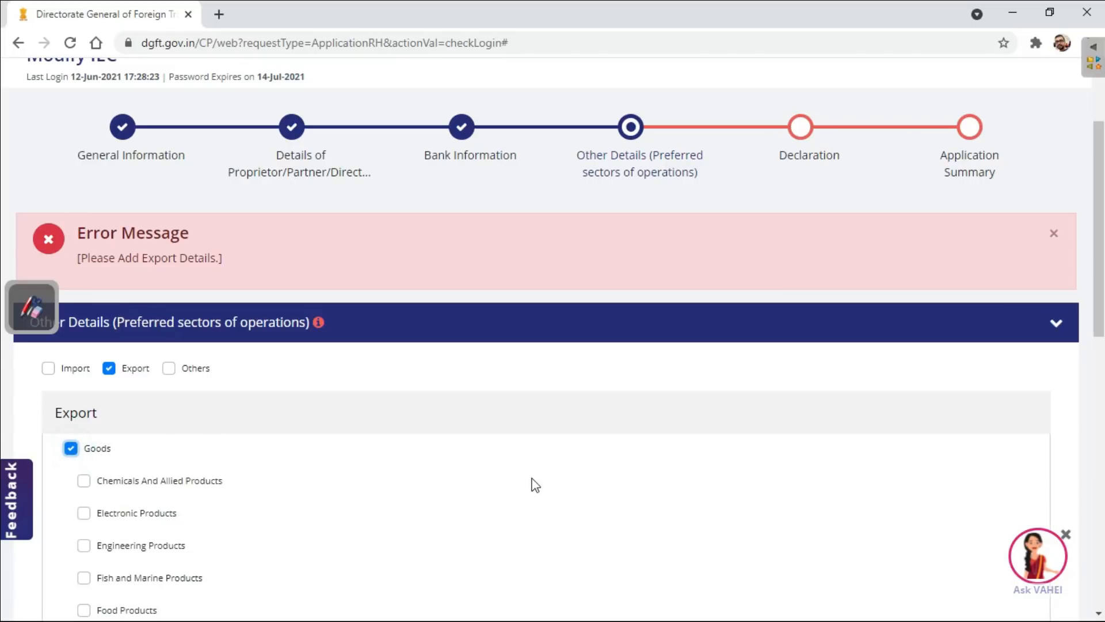
scroll(535, 486, "down", 5)
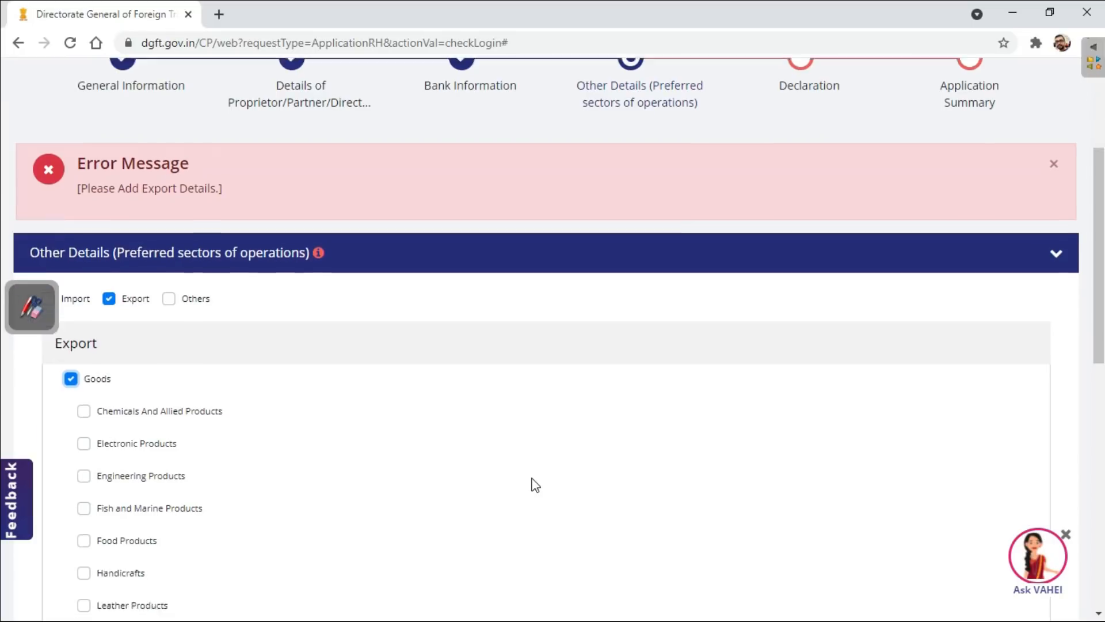
scroll(536, 486, "down", 2)
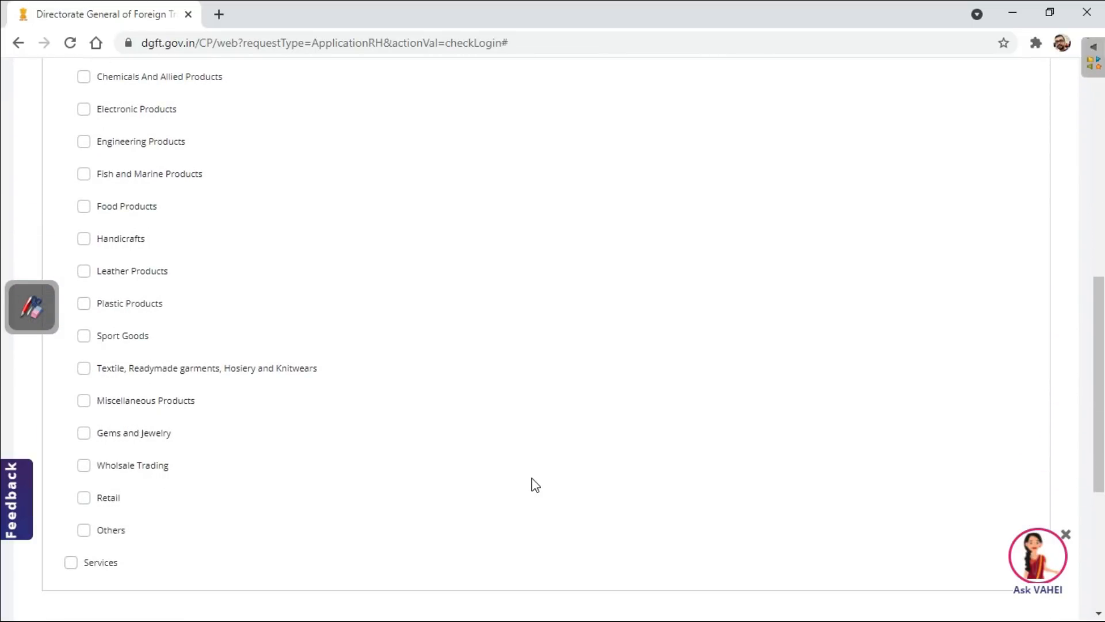
scroll(535, 485, "up", 1)
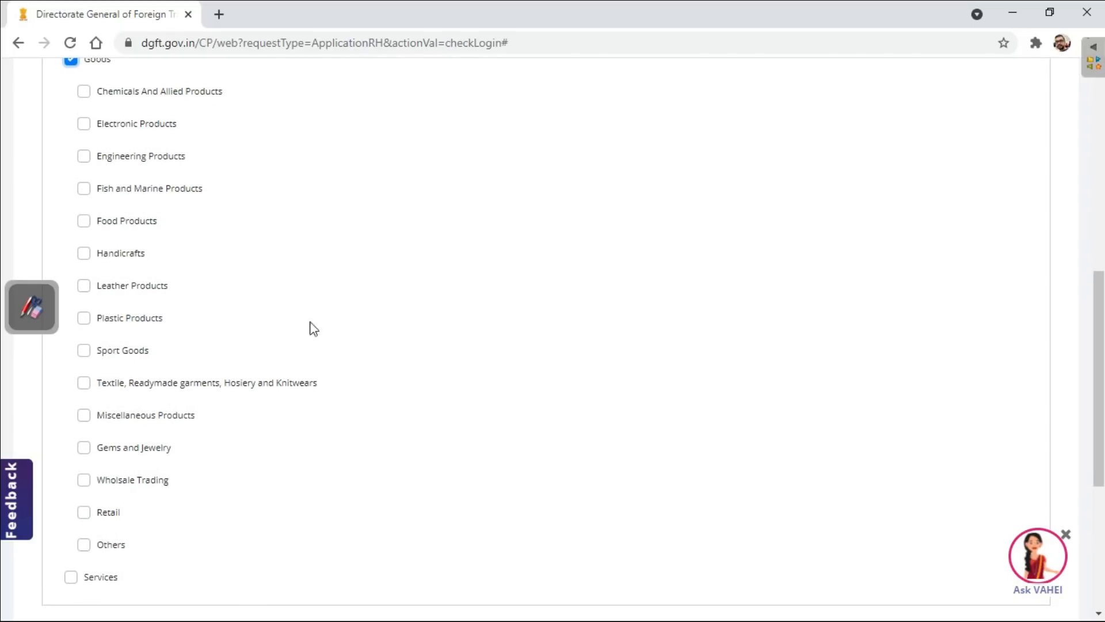
left_click(84, 255)
scroll(382, 392, "down", 3)
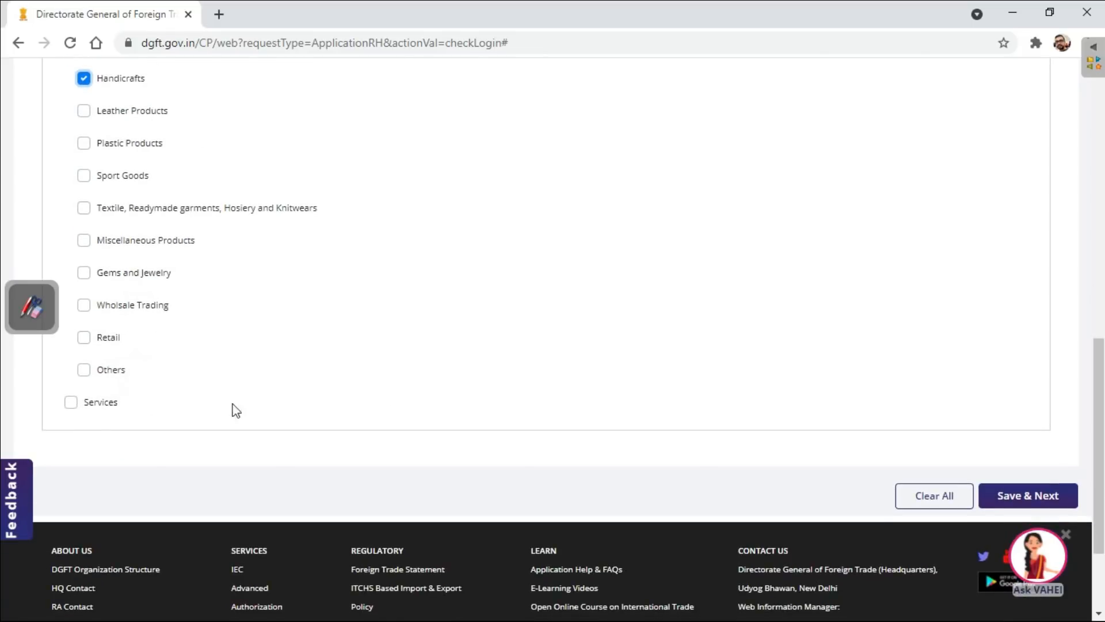
left_click(75, 404)
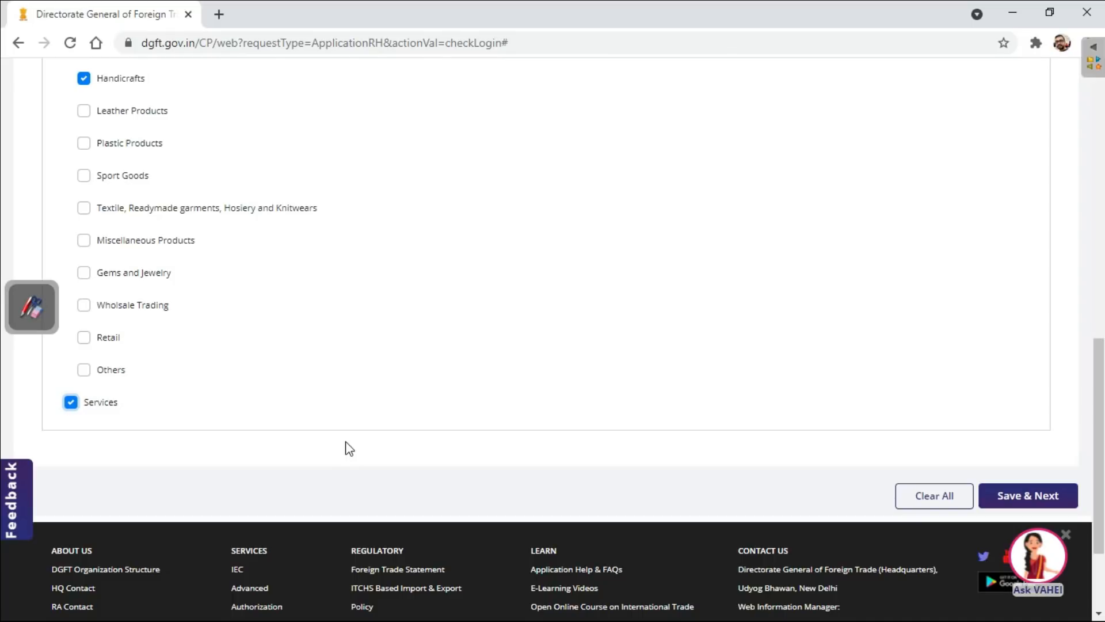
scroll(350, 449, "up", 1)
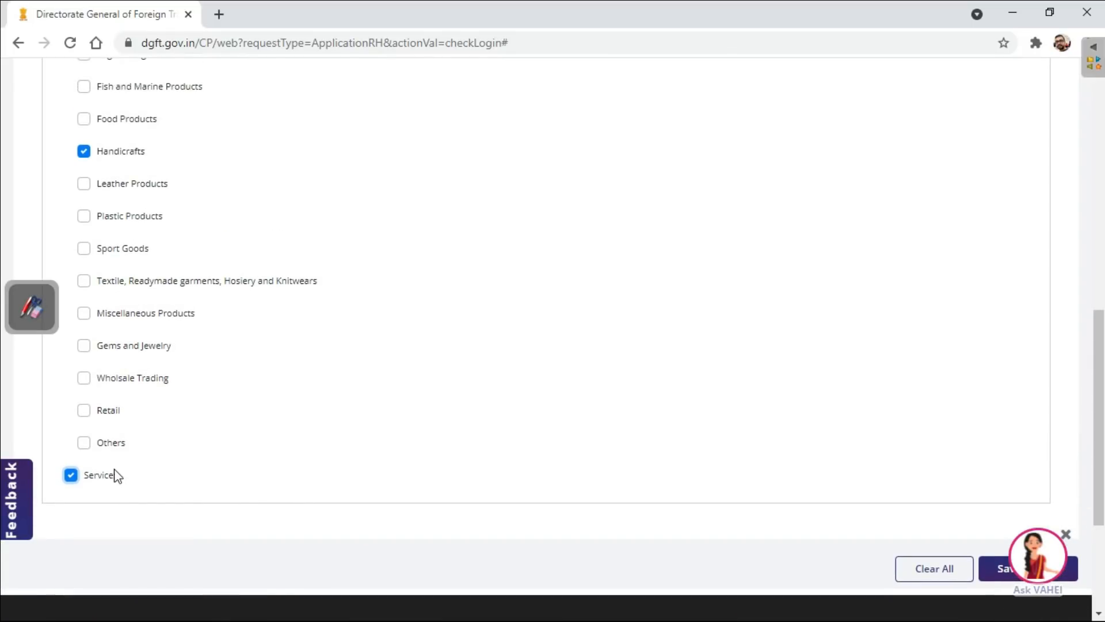
left_click(71, 482)
- Check the chosen export categories and save the preferred sectors of operations to proceed to the declaration
scroll(285, 412, "up", 3)
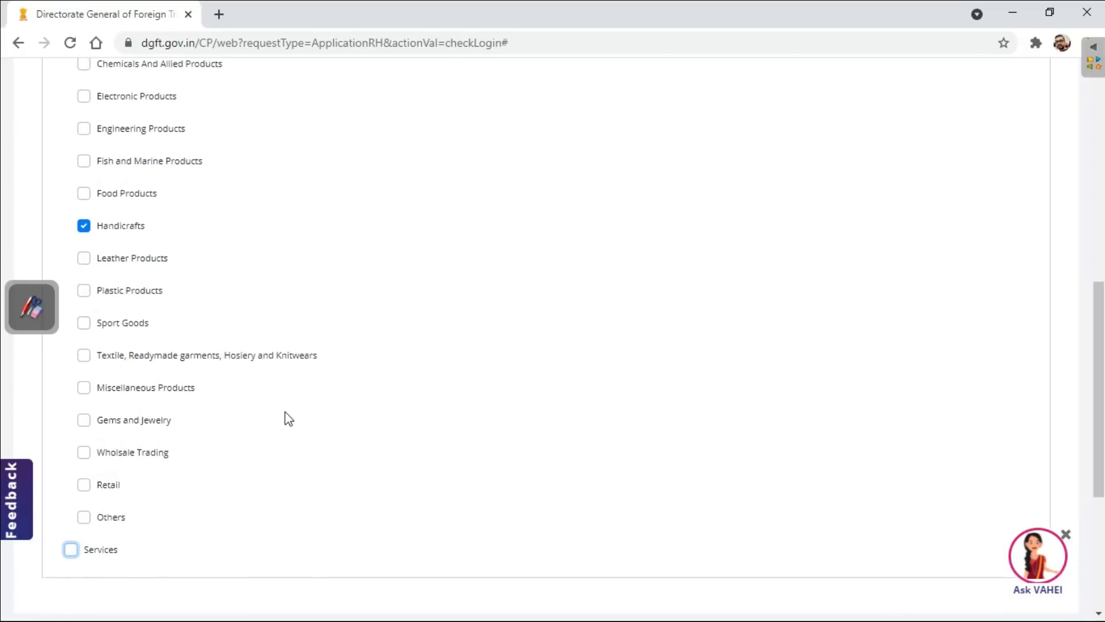
scroll(285, 412, "up", 1)
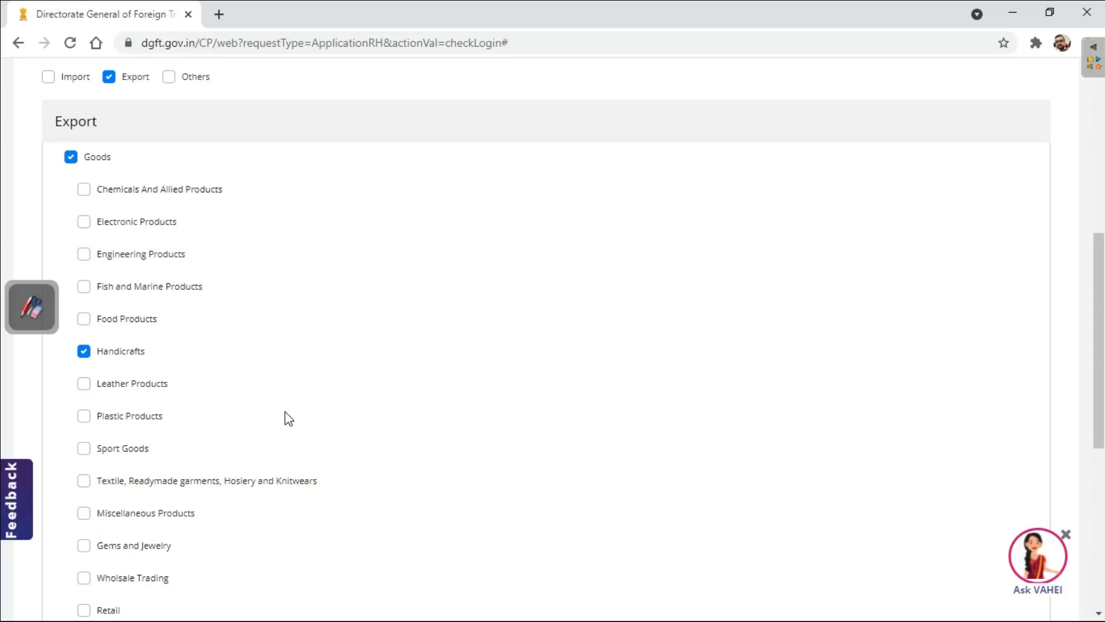
scroll(840, 440, "down", 5)
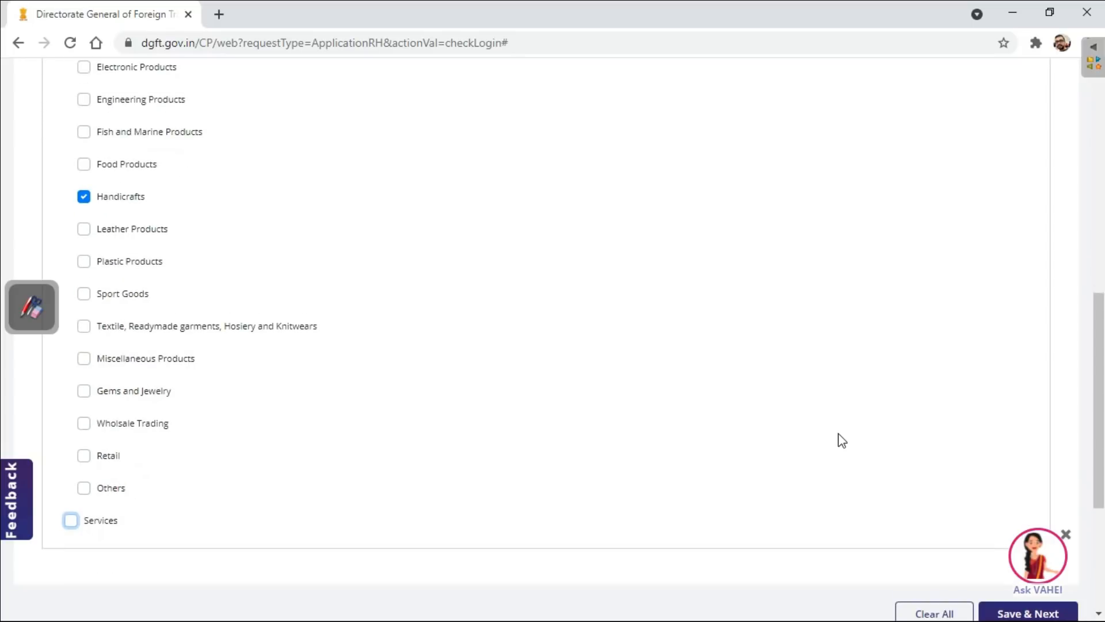
left_click(1022, 493)
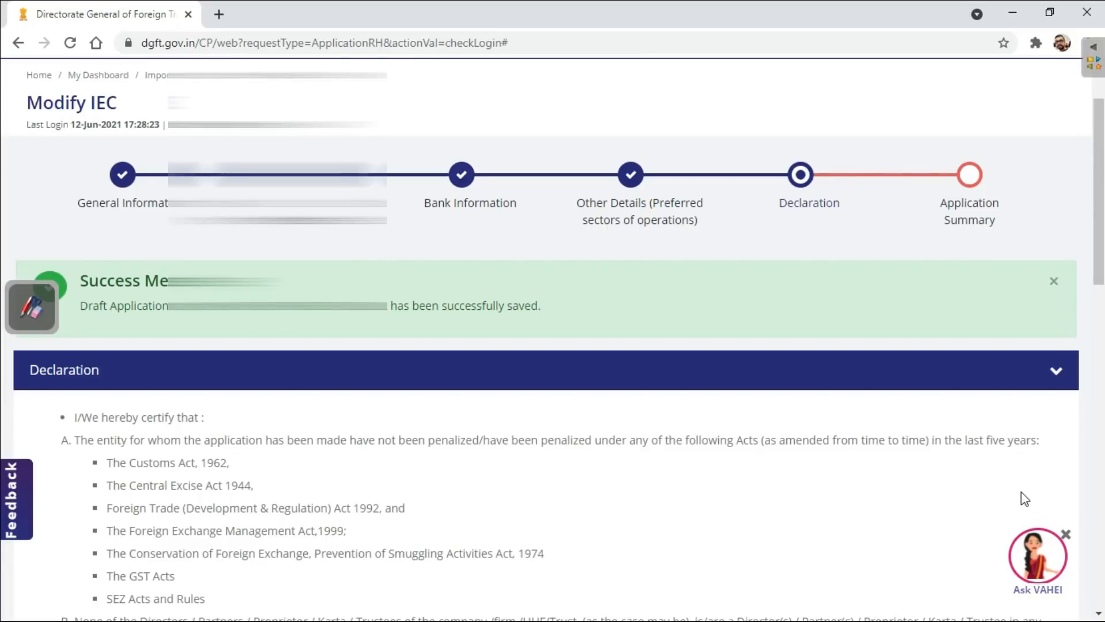
- Read through the declaration, accept the undertaking, and save it to proceed to the application summary
scroll(1021, 491, "down", 4)
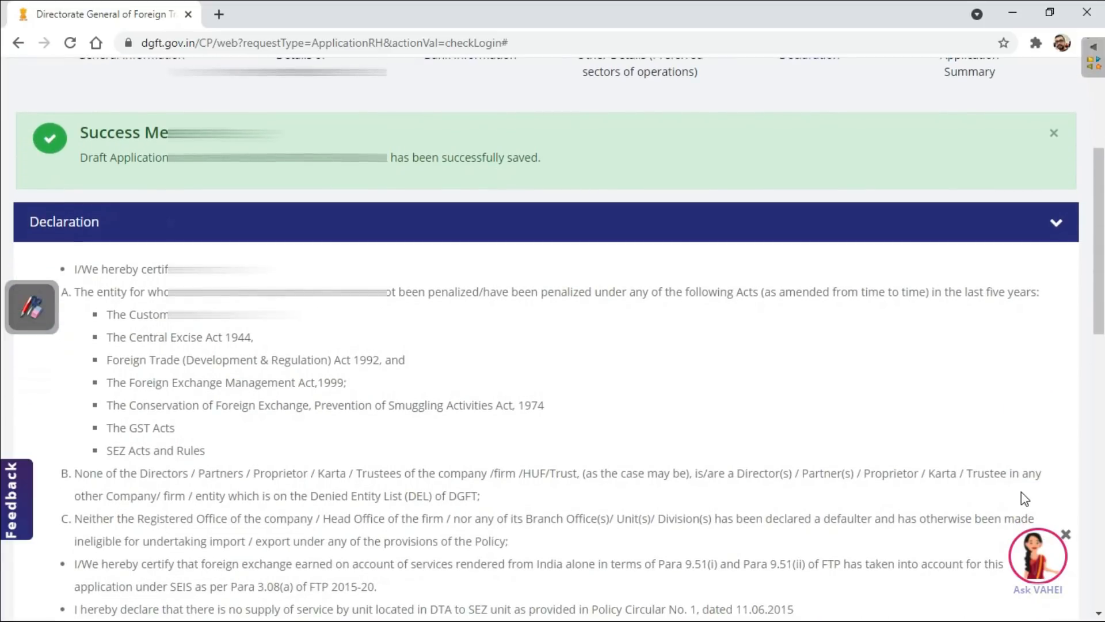
scroll(1021, 491, "down", 4)
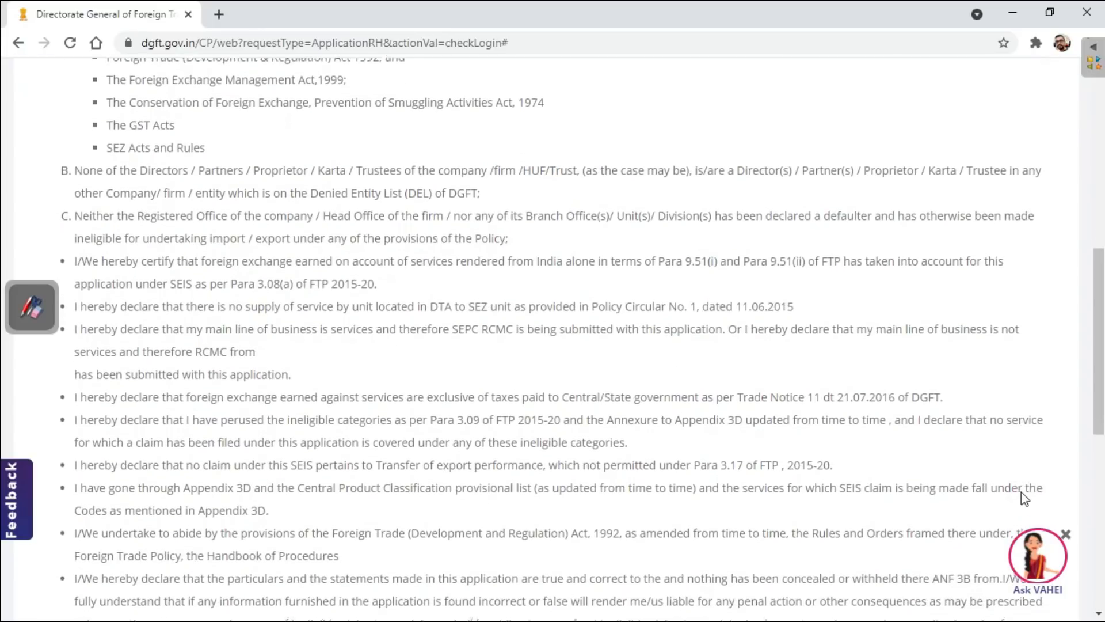
scroll(1021, 492, "down", 4)
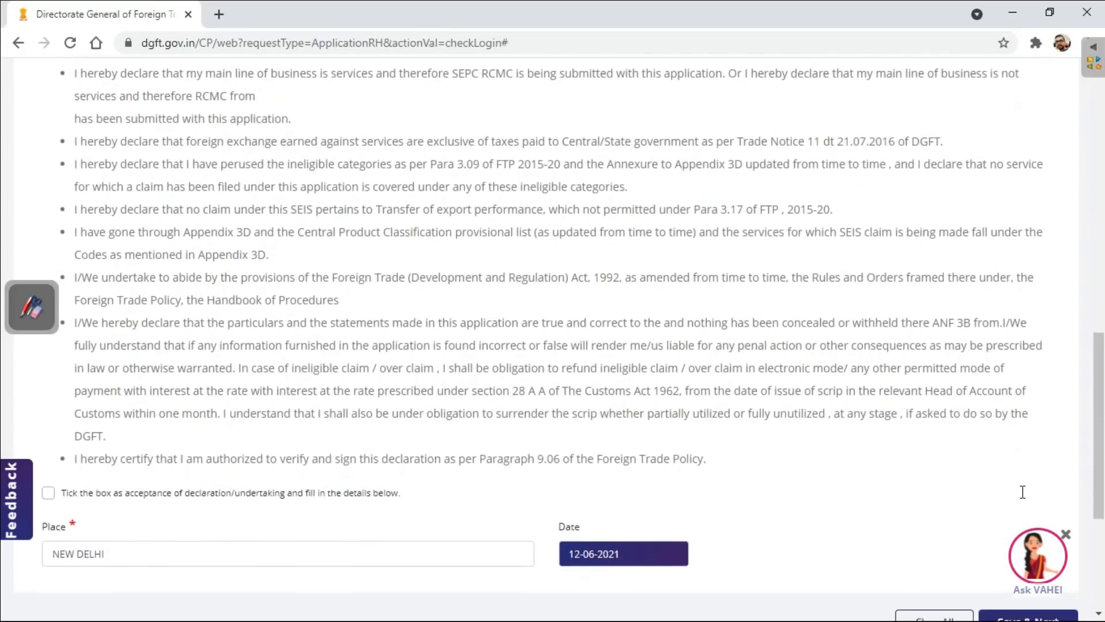
scroll(1021, 493, "up", 7)
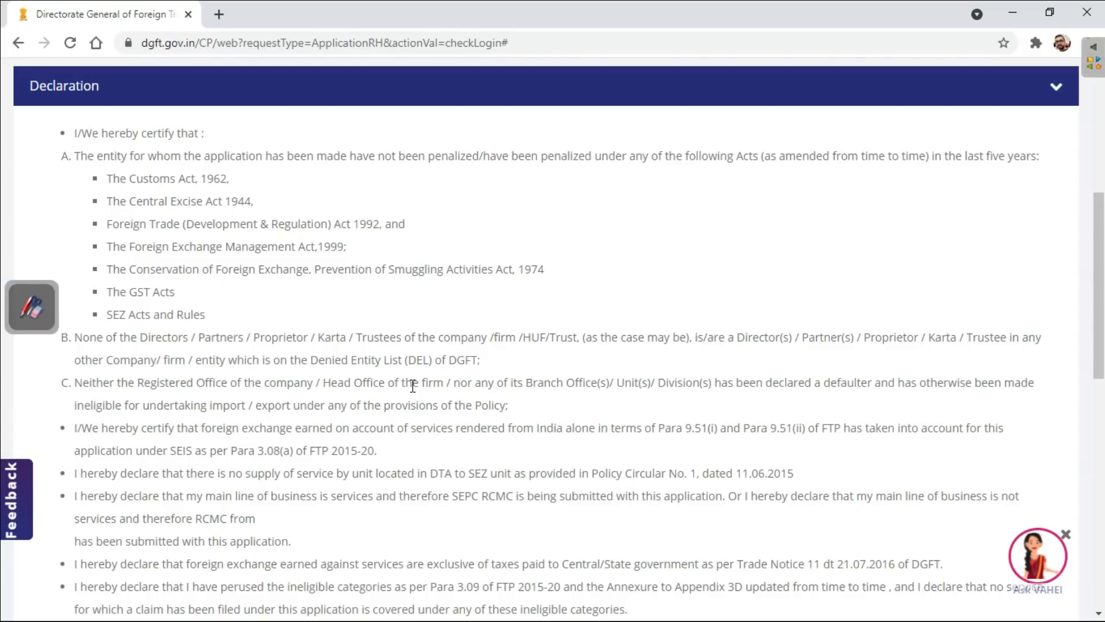
scroll(412, 386, "down", 3)
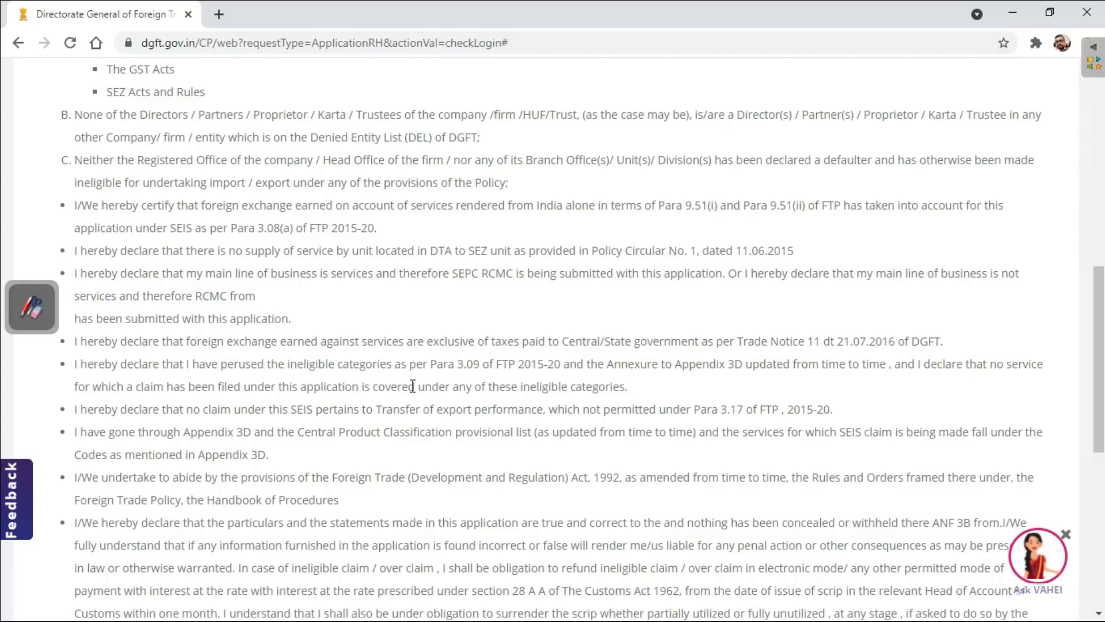
scroll(412, 386, "down", 5)
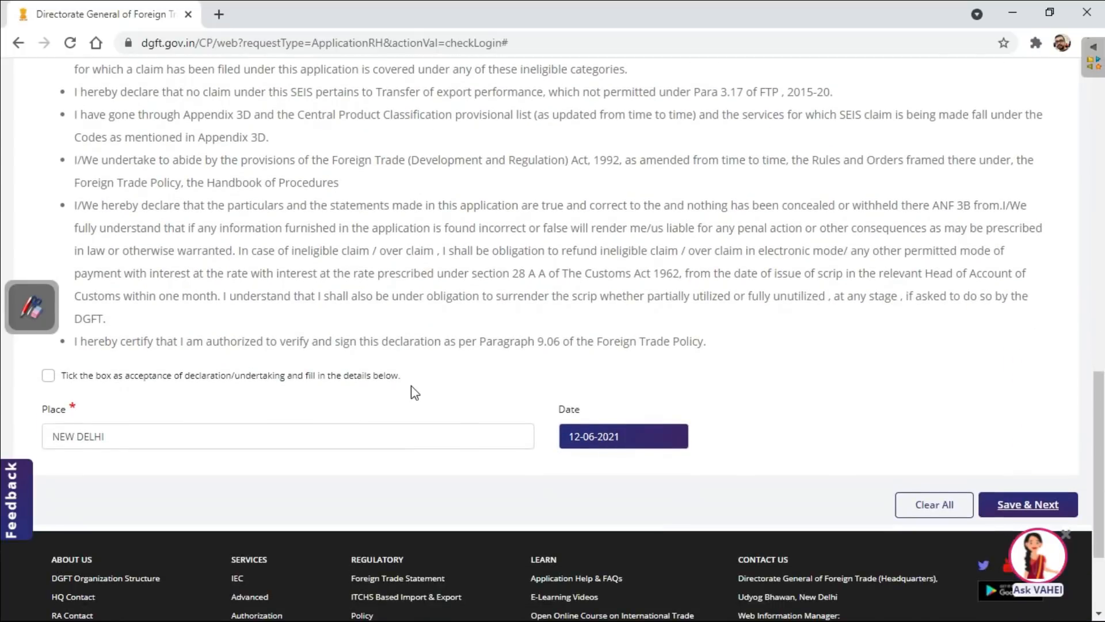
scroll(411, 386, "down", 2)
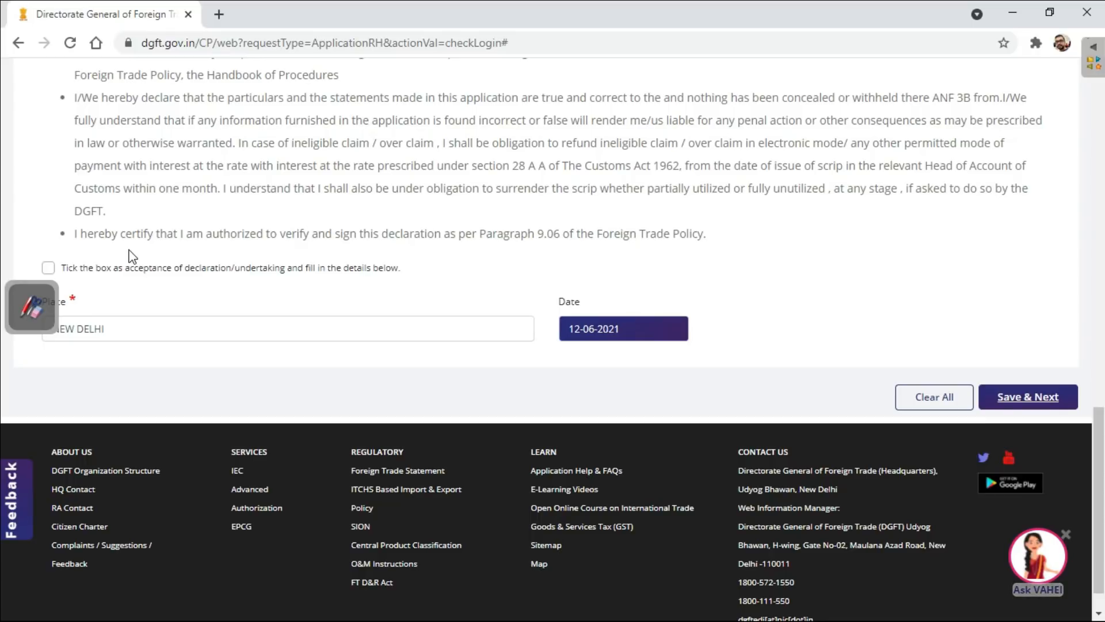
left_click(49, 269)
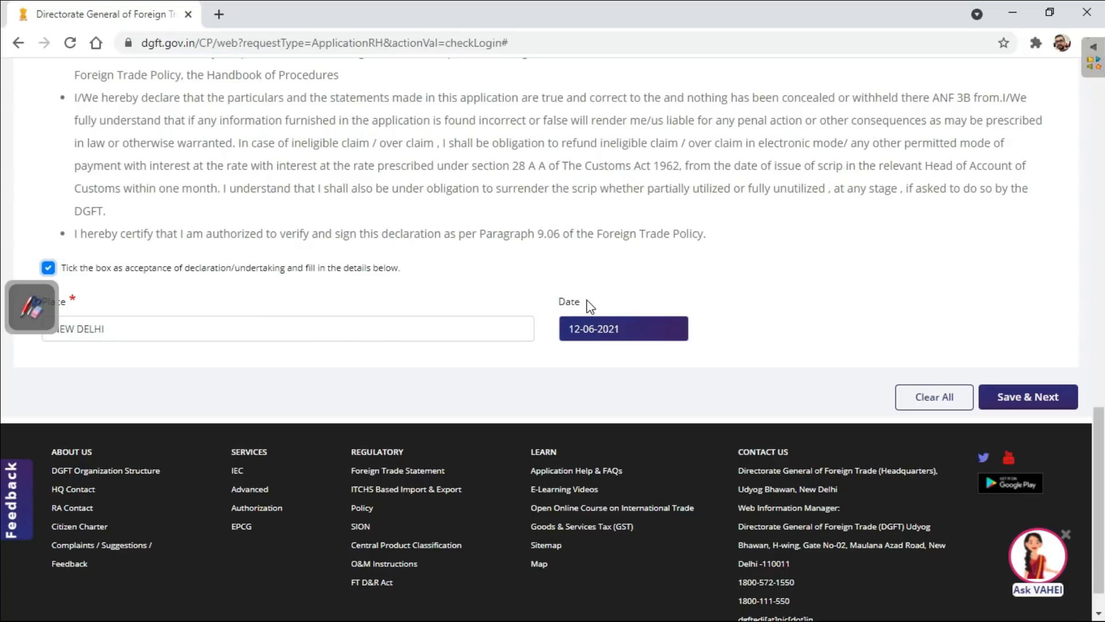
left_click(1016, 399)
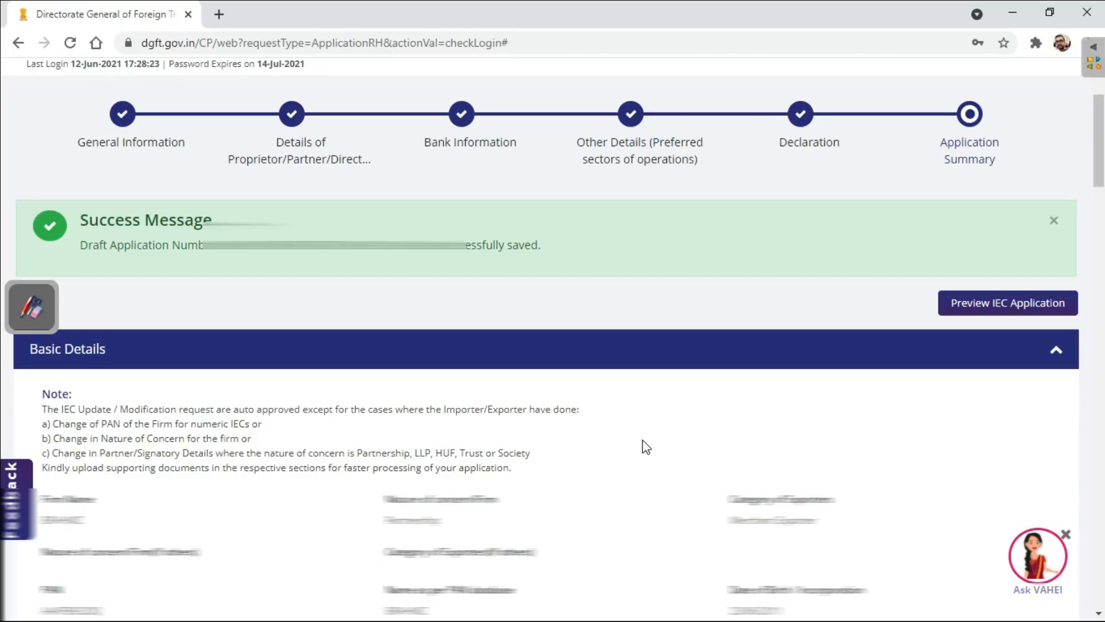
- Preview the IEC application as a print summary and download the PDF
left_click(979, 311)
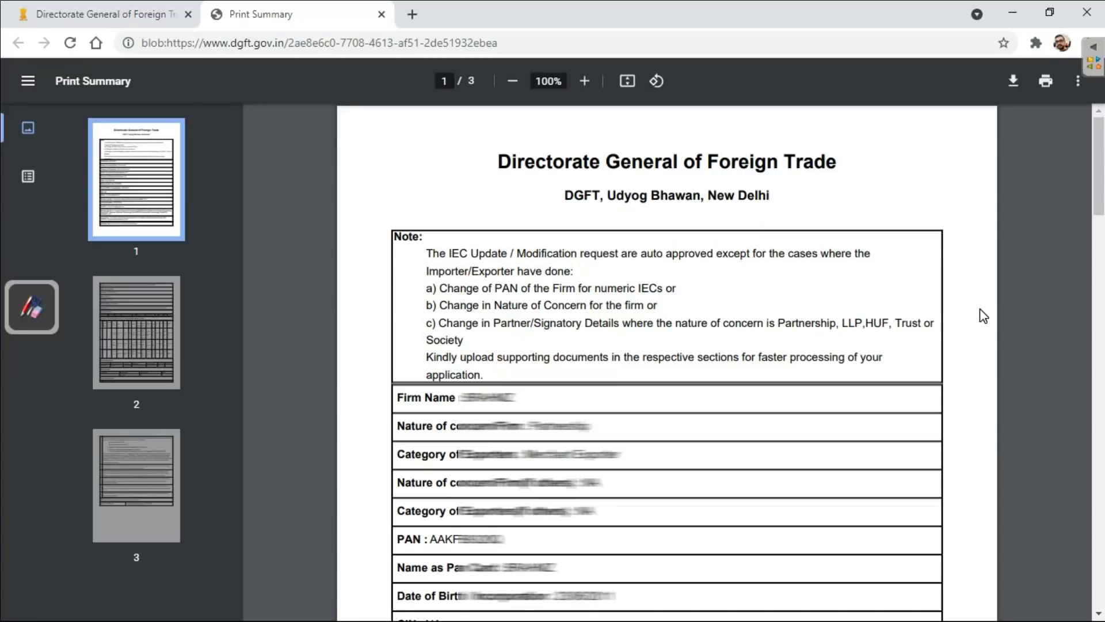
left_click(1013, 81)
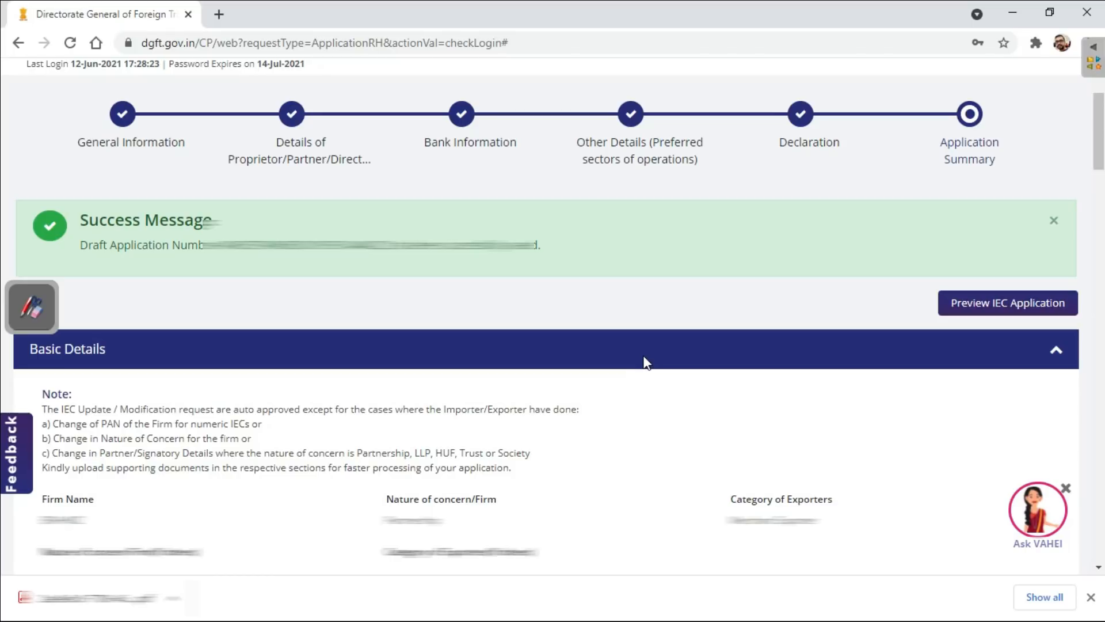
- Return to the dashboard, open the My IEC details, and print the IEC certificate
scroll(644, 362, "up", 3)
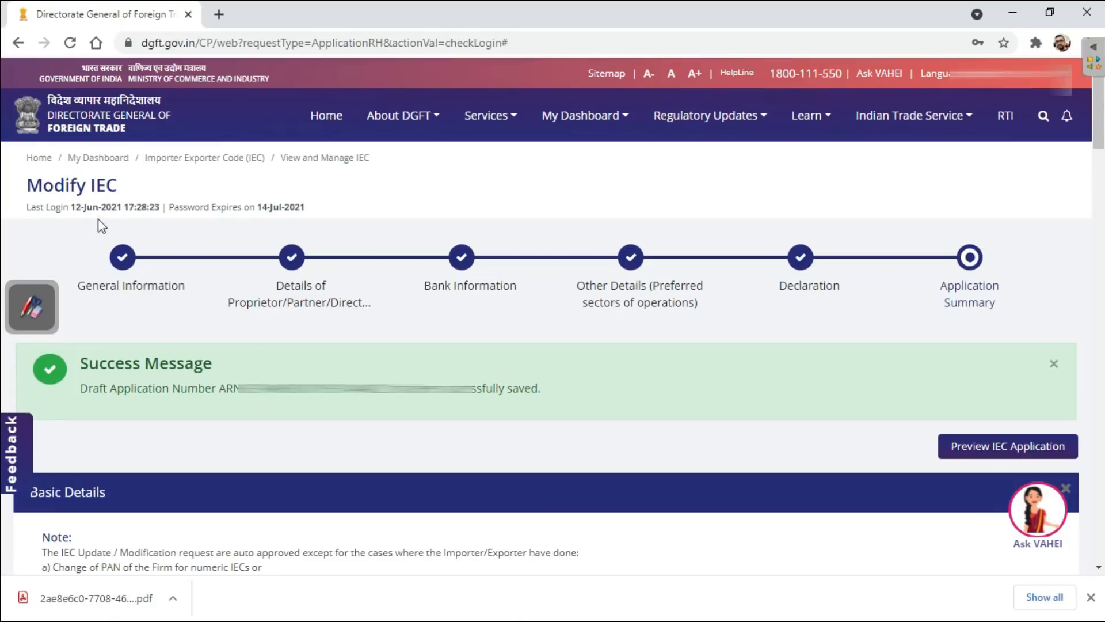
left_click(47, 165)
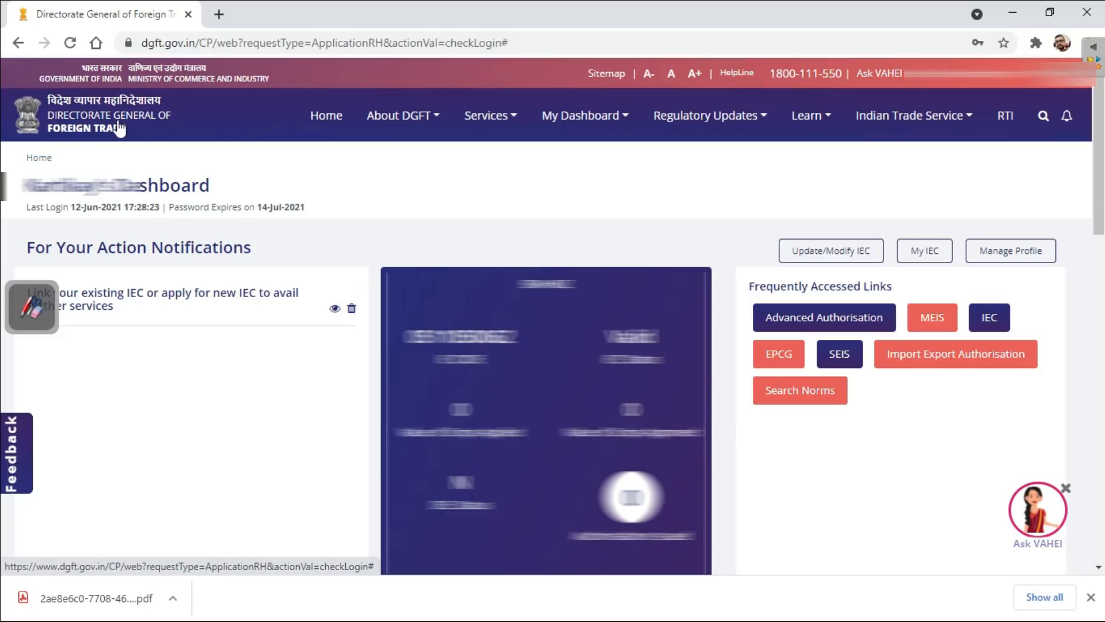
left_click(934, 257)
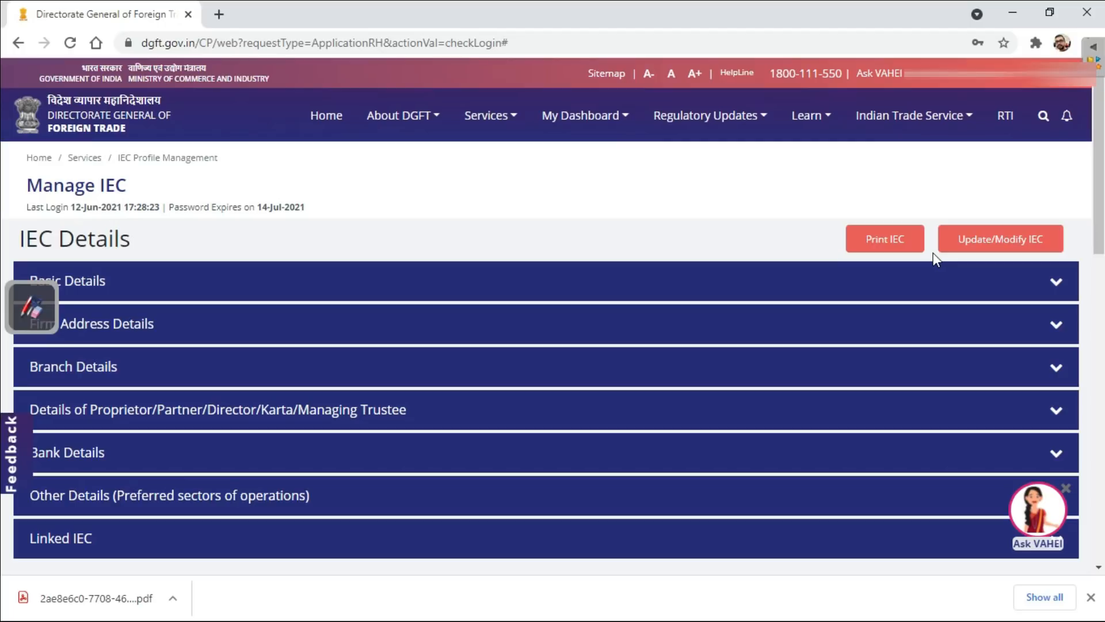
left_click(895, 241)
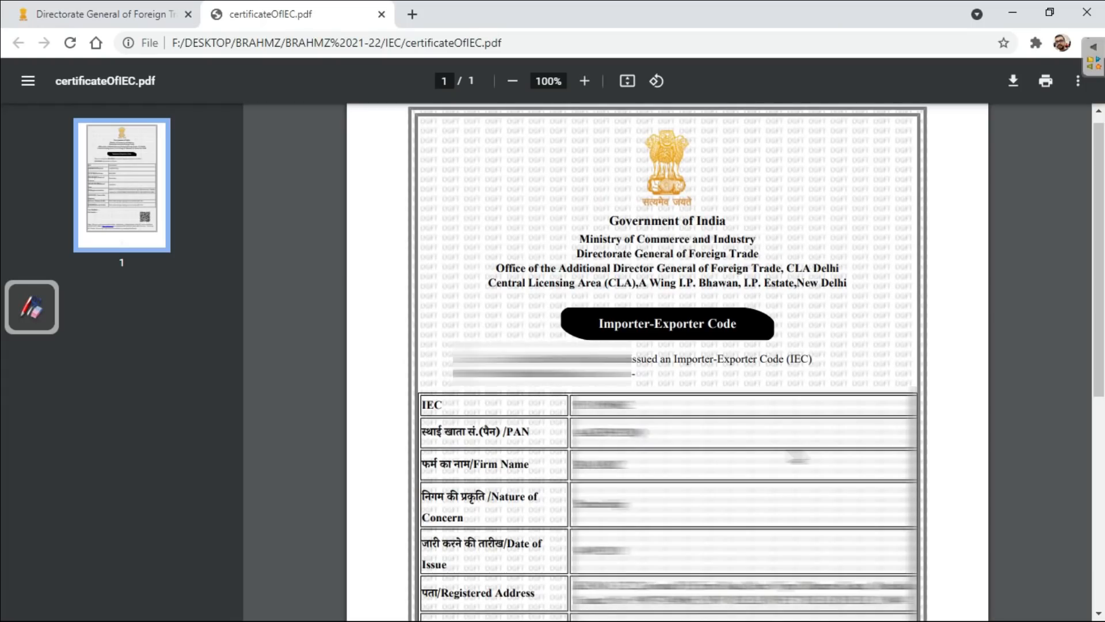